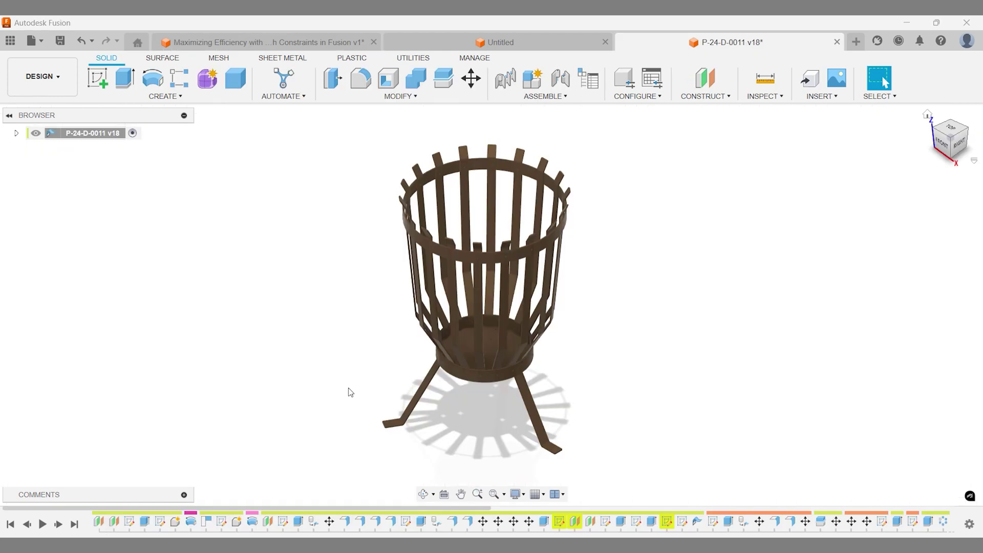
right_click(406, 522)
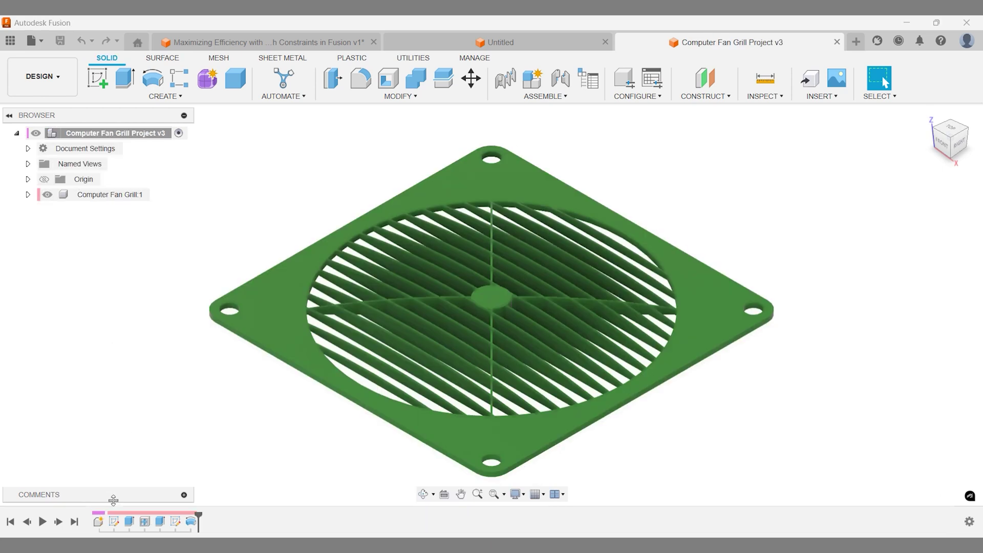
click(114, 524)
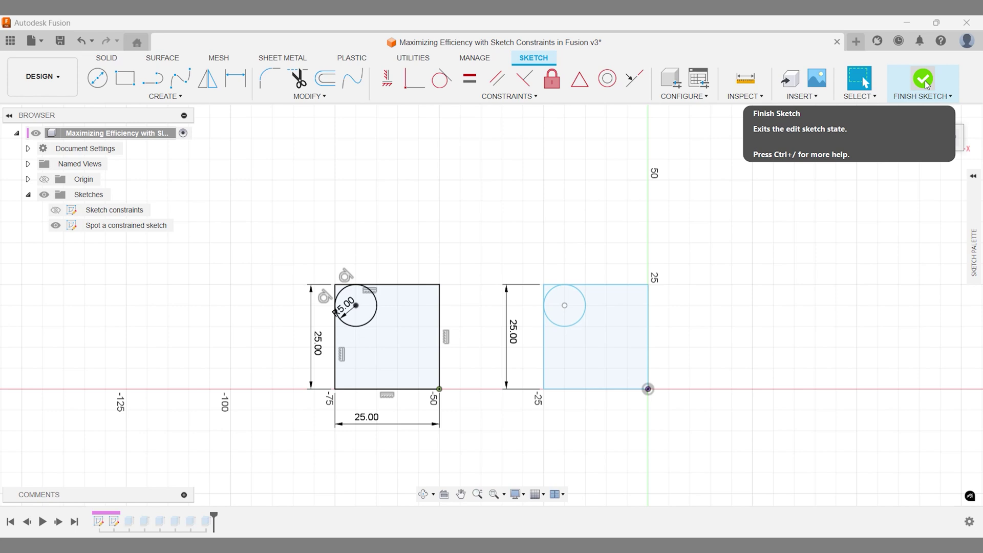
Edit the "Spot a constrained sketch" sketch, set the blue unconstrained rectangle's height to 20 mm, and finish the sketch
click(923, 79)
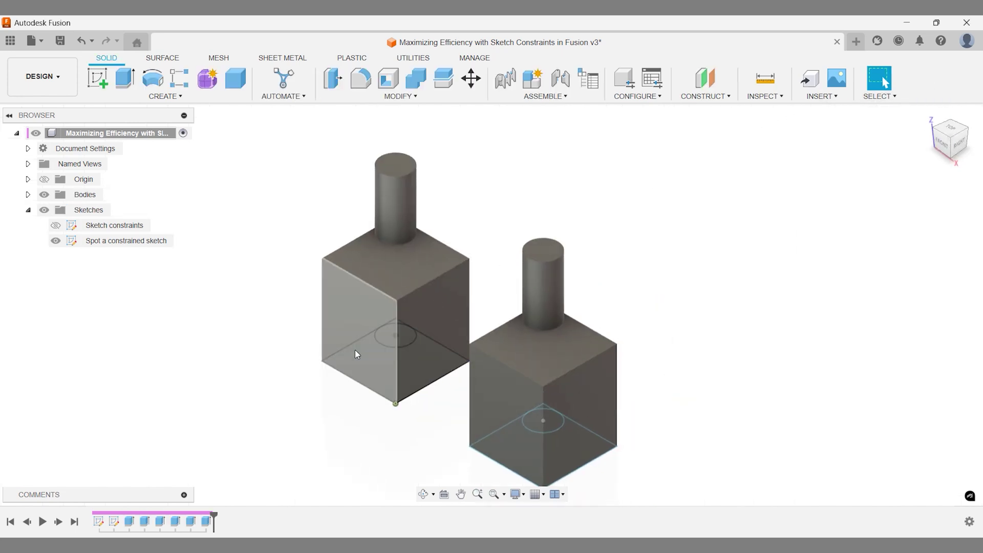
right_click(114, 521)
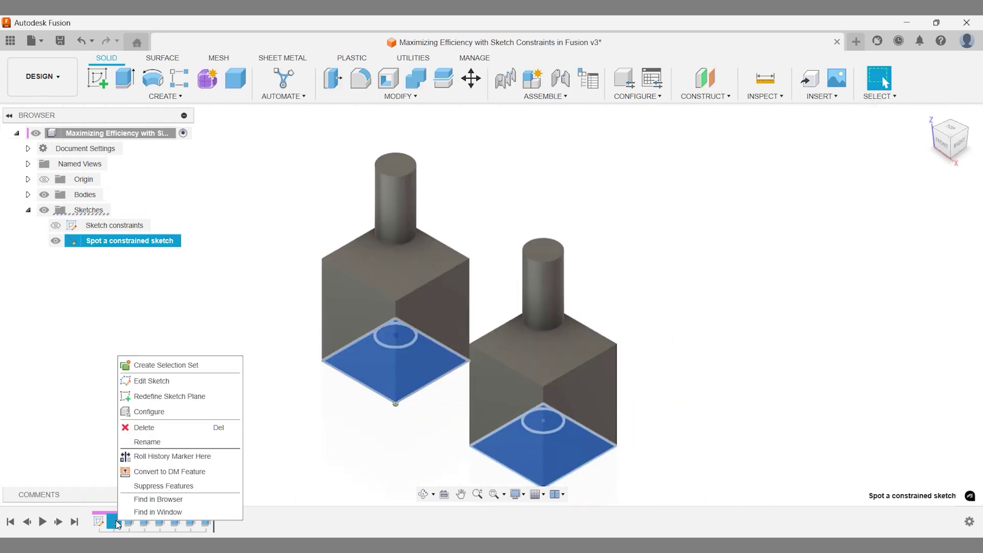
click(168, 383)
double_click(514, 338)
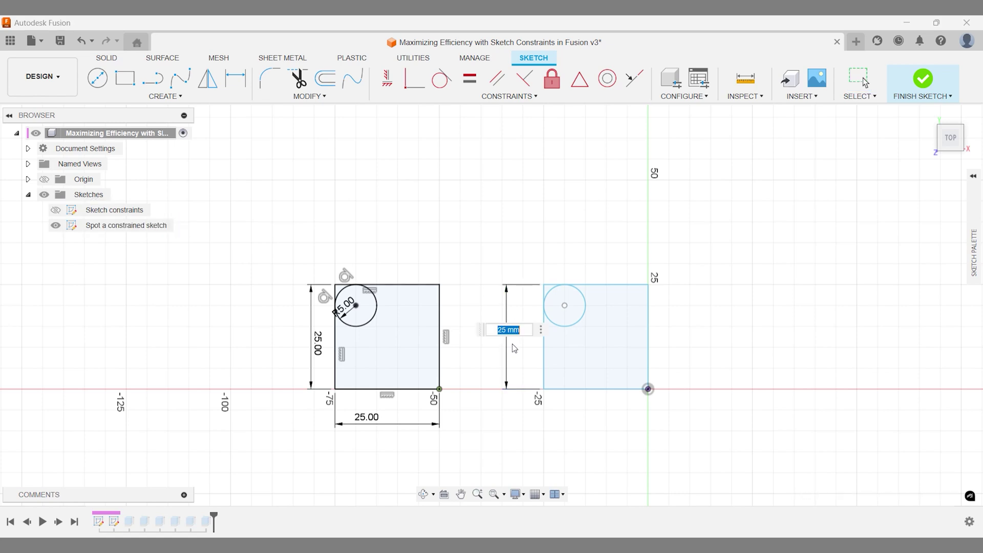
text(20)
key(Return)
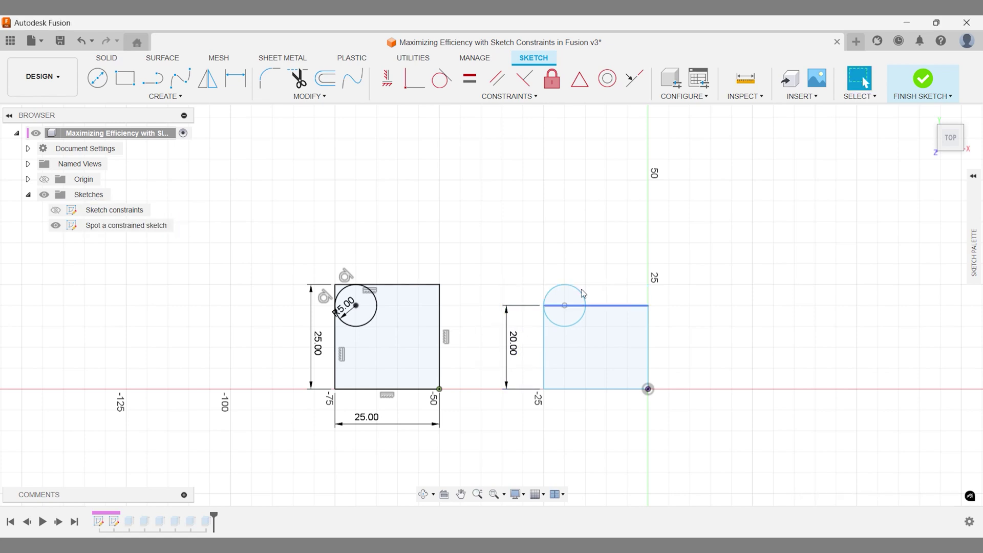
click(921, 82)
click(968, 130)
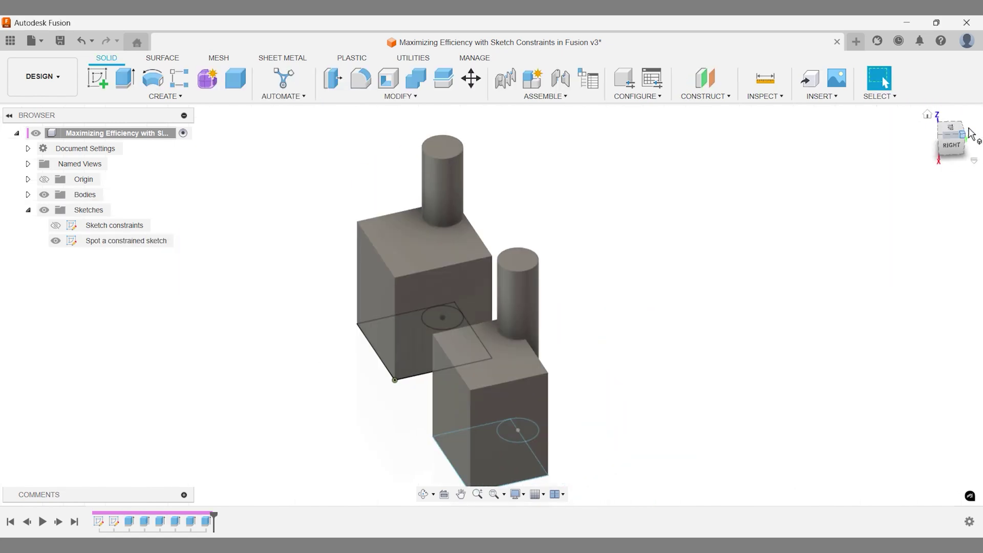
Reopen "Spot a constrained sketch", set the fully constrained black rectangle's height to 20 mm, and finish the sketch
right_click(114, 521)
click(150, 386)
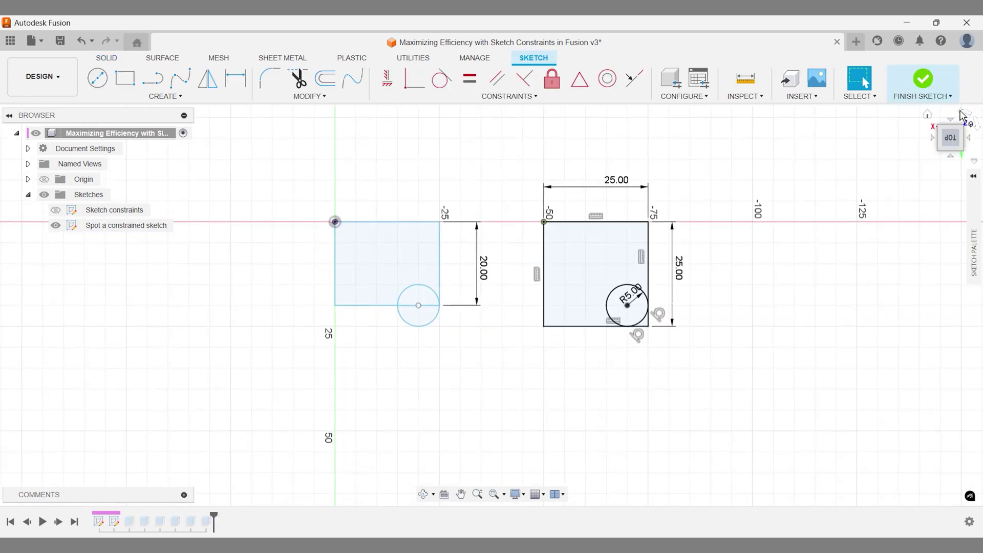
scroll(319, 350, down, 1)
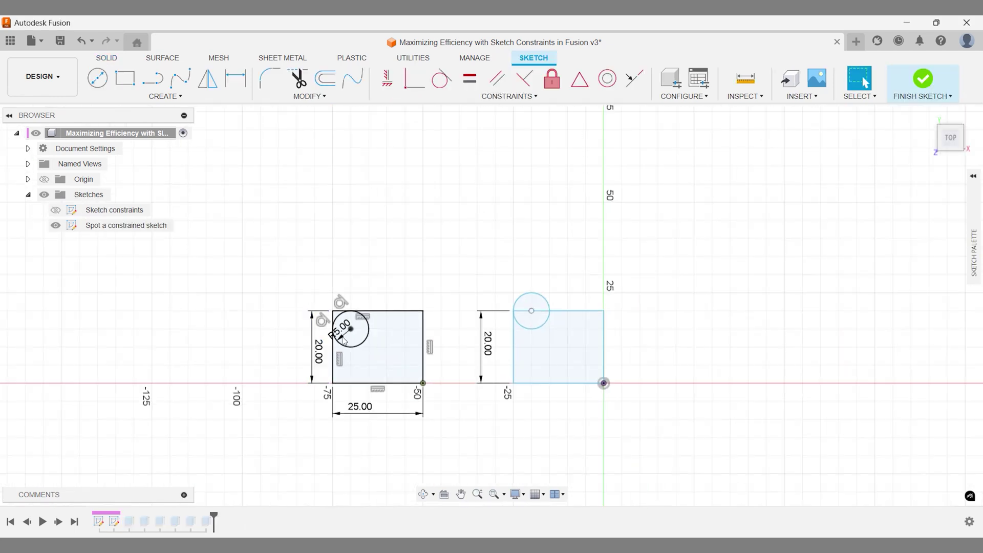
click(922, 83)
click(927, 115)
click(966, 131)
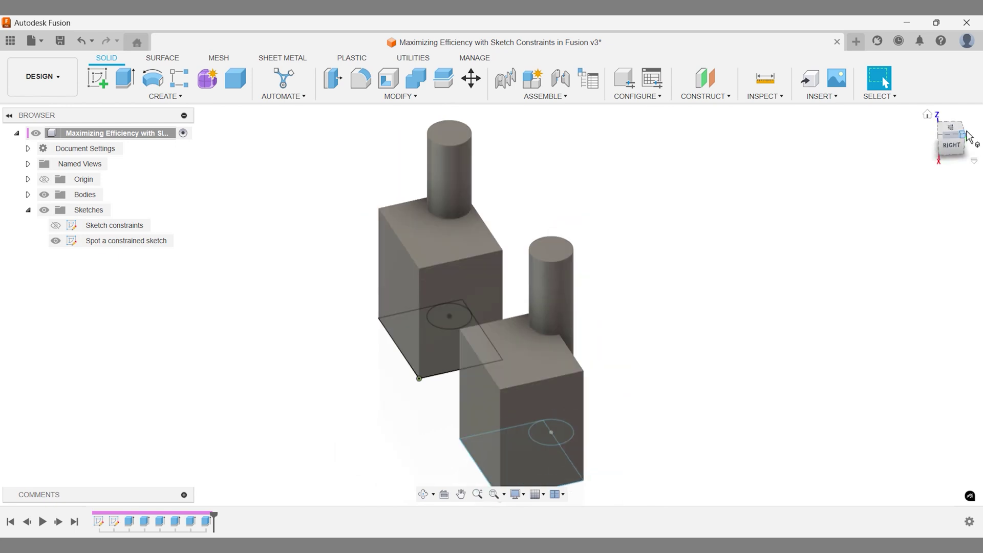
click(966, 131)
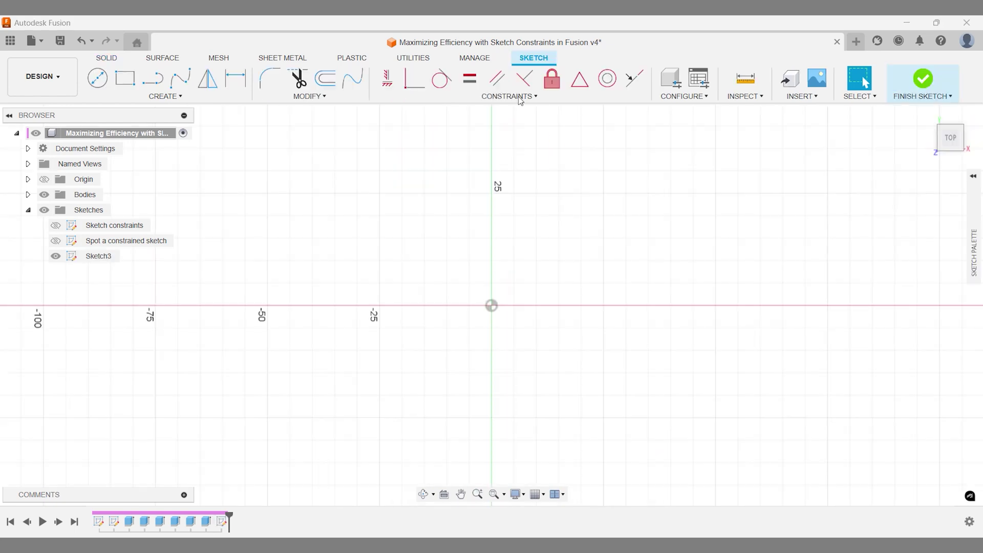
Apply Horizontal/Vertical constraints to the nearly horizontal line and to the steep slanted line just below it
click(508, 97)
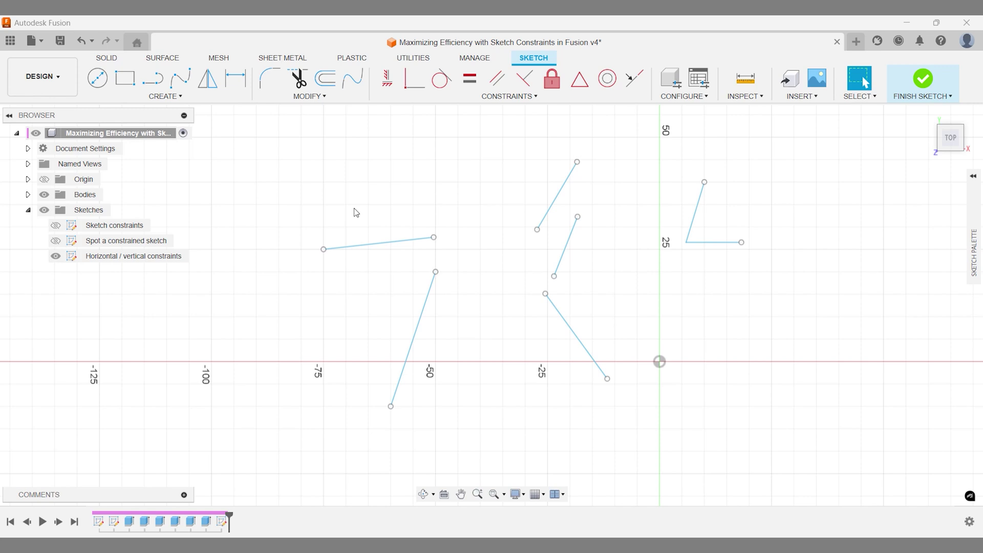
click(377, 244)
click(387, 78)
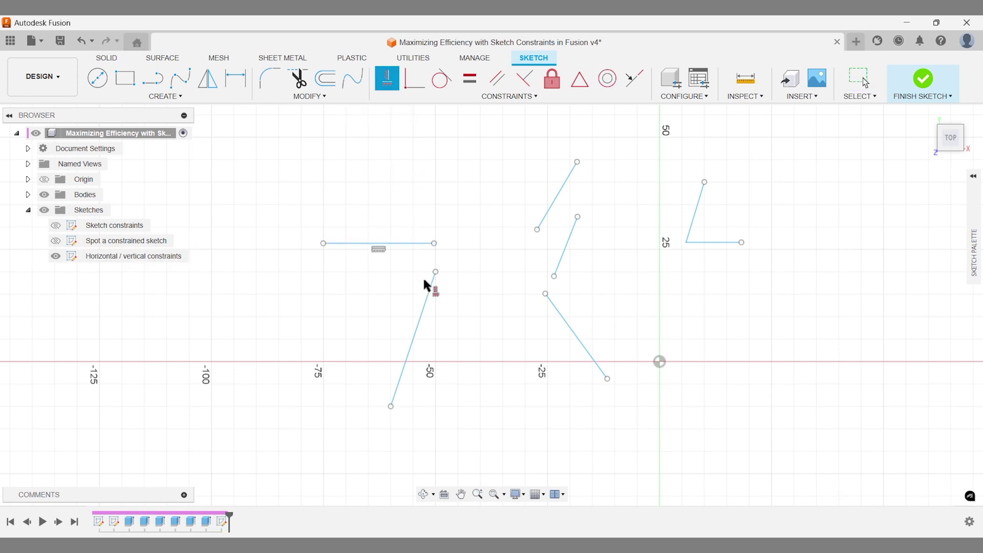
click(426, 296)
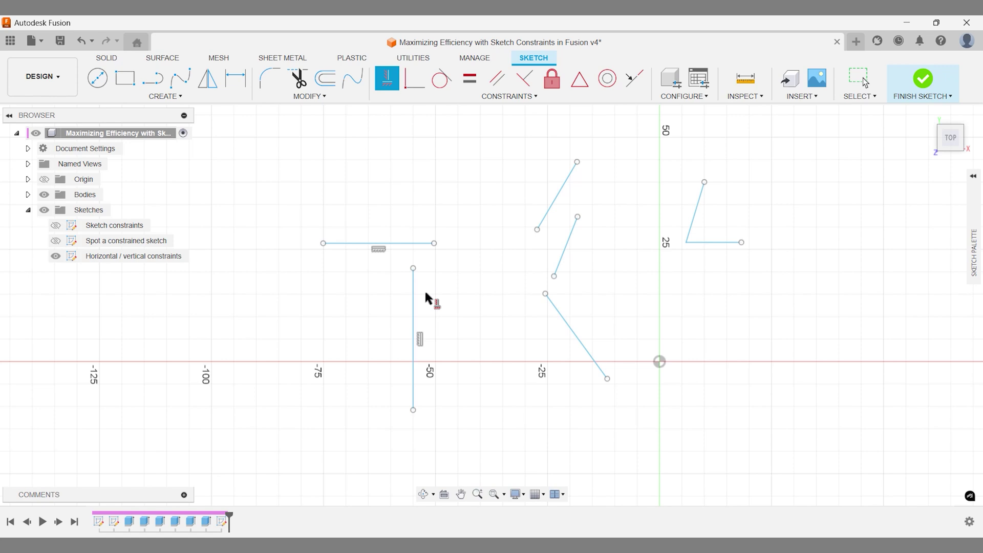
key(Escape)
Apply a Horizontal/Vertical constraint to the three separate slanted lines in the middle together
click(557, 196)
shift+click(566, 247)
shift+click(560, 313)
click(387, 78)
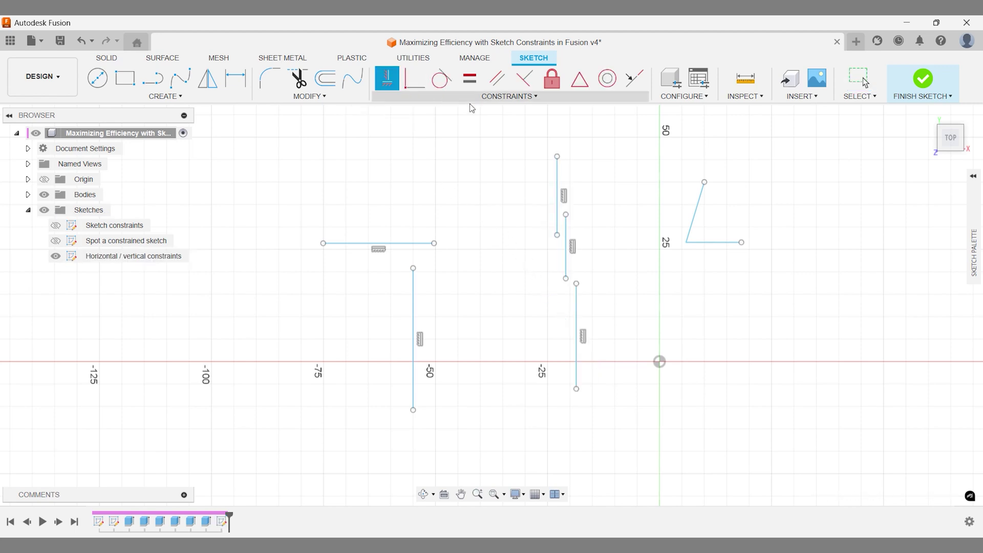
key(Escape)
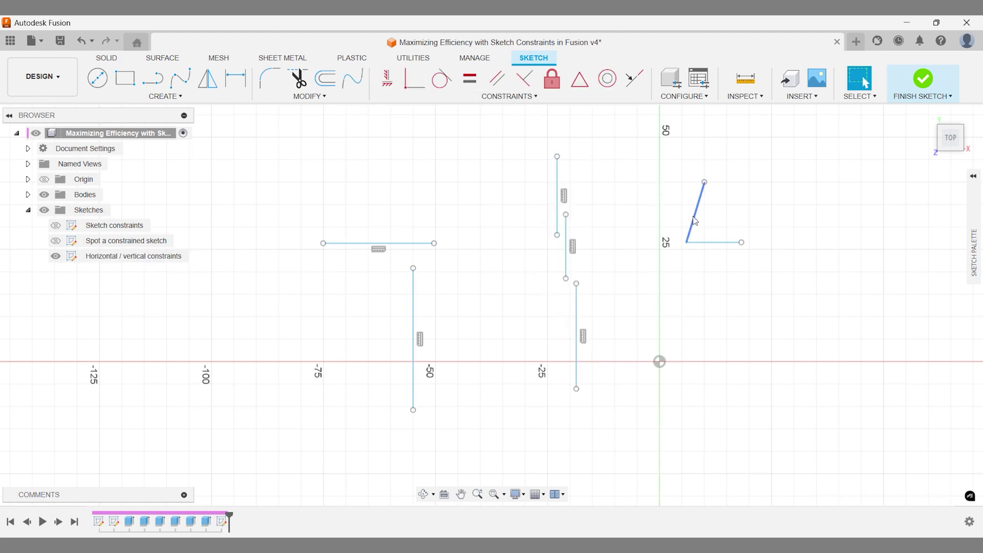
Apply a Horizontal/Vertical constraint to the two connected lines that form the open angle
click(695, 221)
shift+click(691, 243)
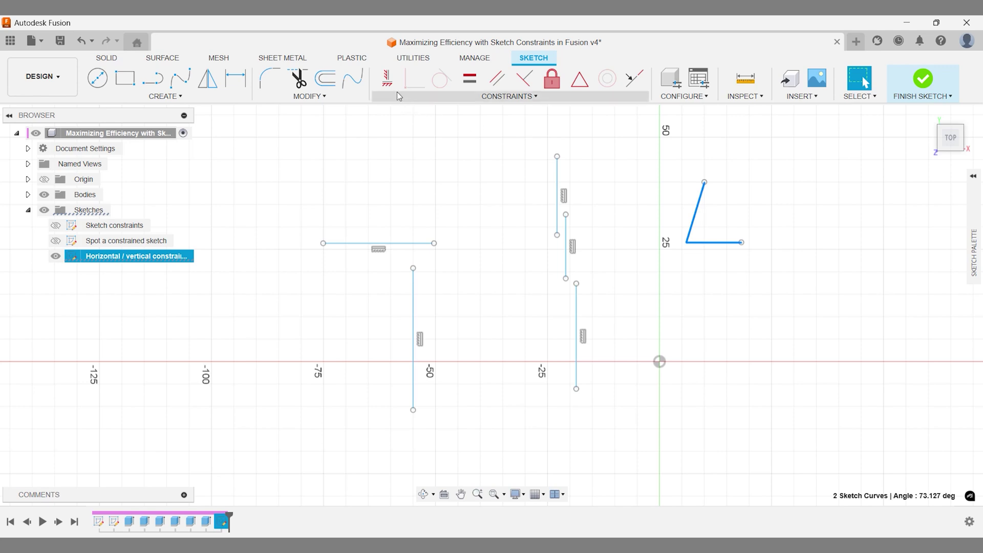
click(387, 78)
Make the circle's center coincident with the upper endpoint of the long vertical line
click(414, 78)
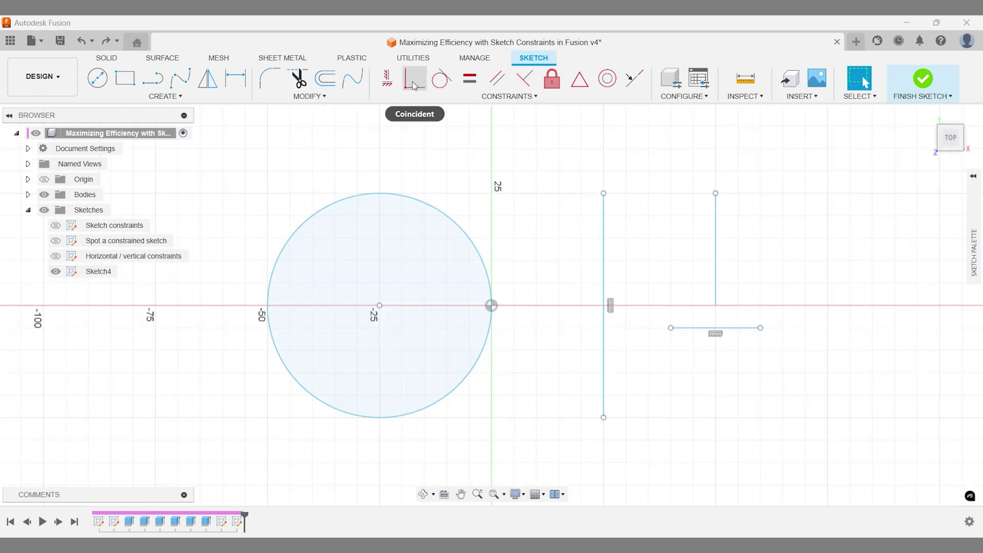
click(603, 193)
click(380, 306)
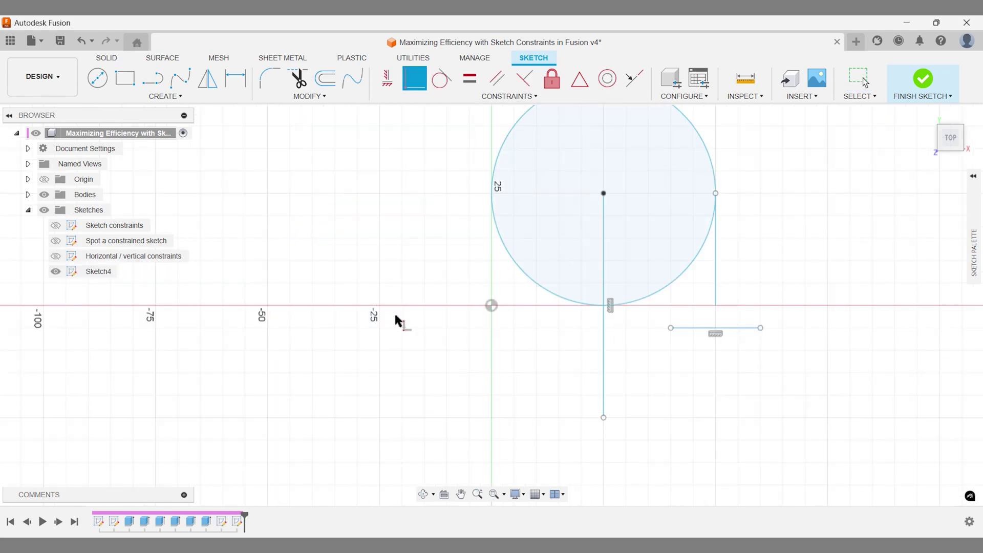
Move the long vertical line, with the circle attached, across to the other side of the vertical axis and slightly down
key(m)
click(603, 359)
drag(638, 351, 419, 350)
drag(383, 314, 384, 369)
key(Return)
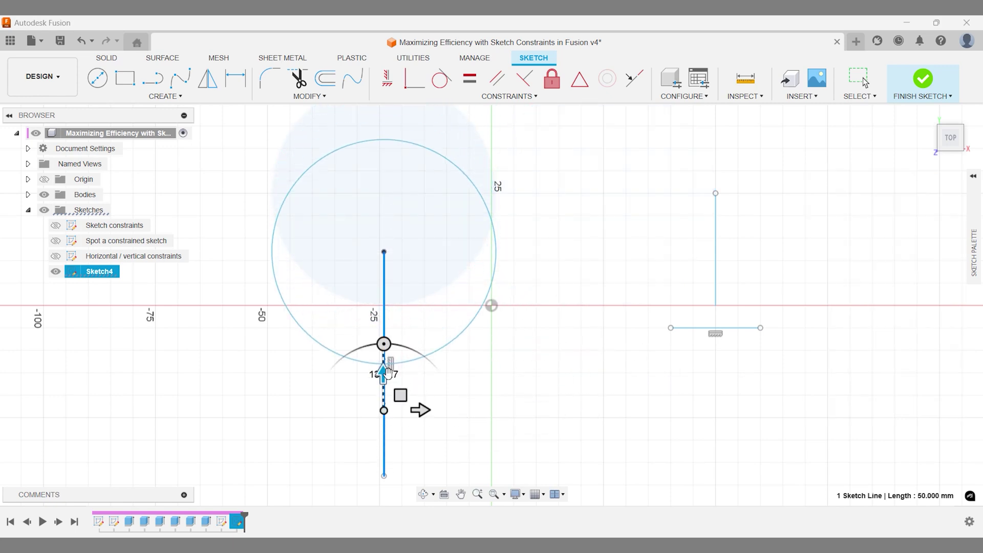
Make the short vertical line's lower endpoint coincident with the horizontal line, and lower its upper endpoint to about Y 18 mm
click(414, 87)
click(716, 305)
click(719, 328)
key(Escape)
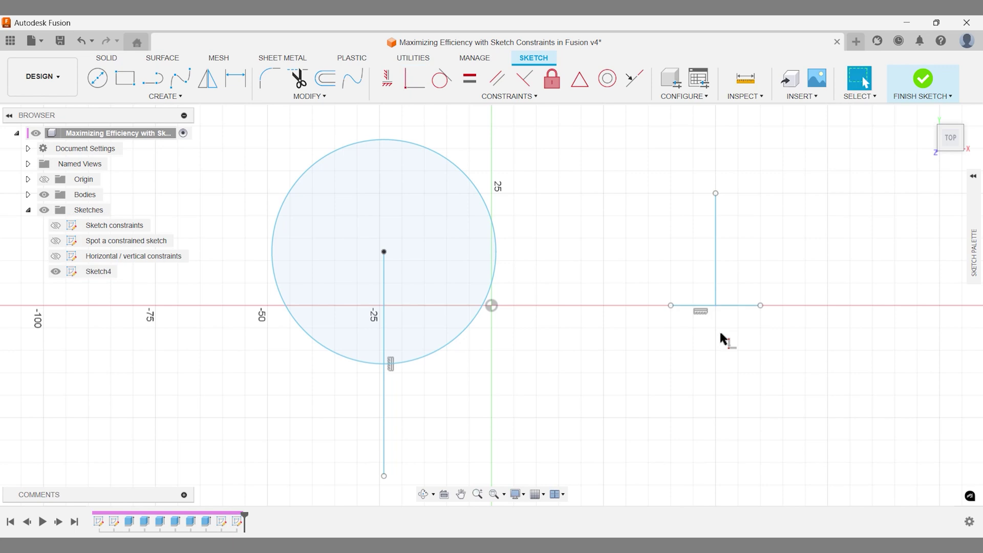
drag(716, 193, 716, 224)
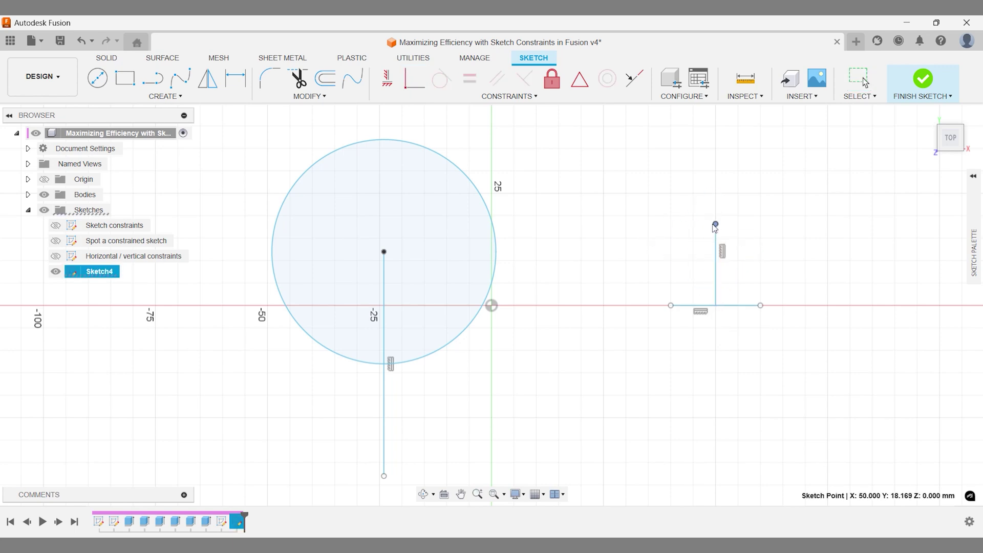
Move the short horizontal line sideways toward the origin and slightly along Y
key(m)
click(687, 305)
drag(698, 267, 698, 275)
drag(735, 313, 684, 316)
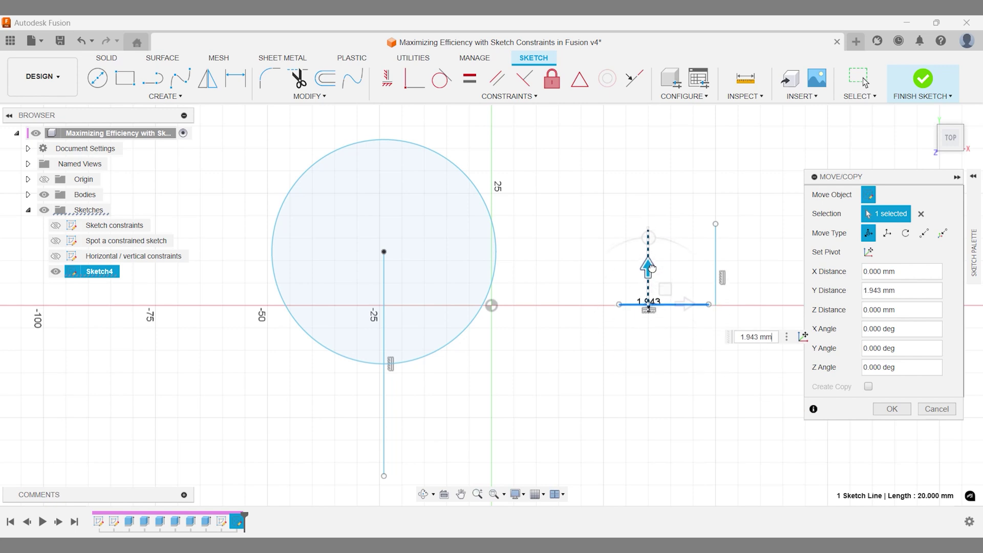
key(Return)
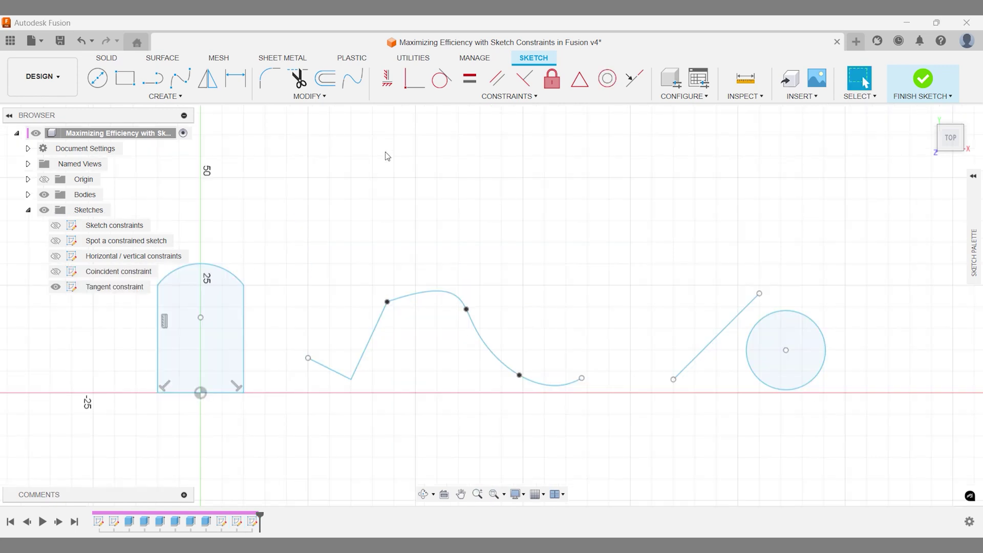
Apply Tangent constraints between the arch's top arc and both of its vertical sides
click(441, 79)
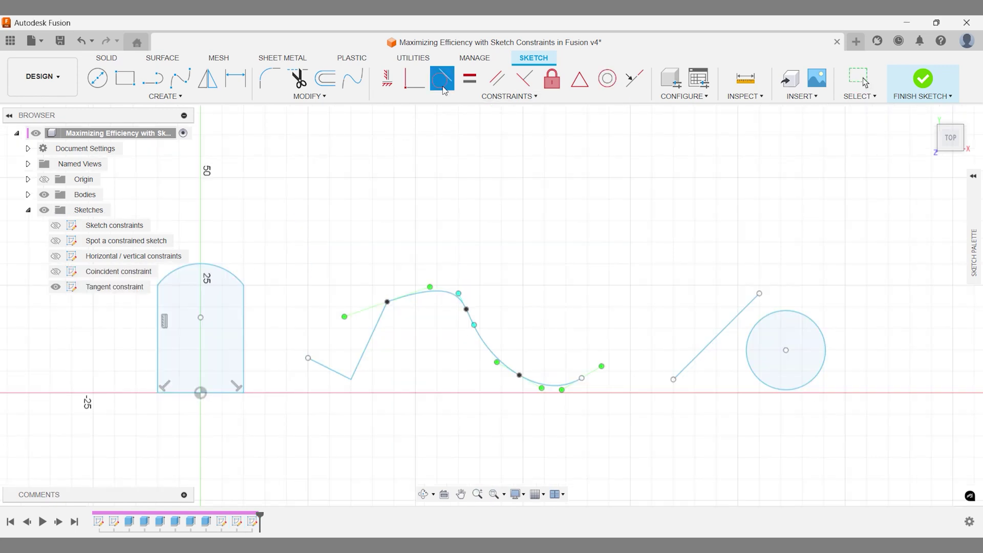
click(172, 272)
click(157, 311)
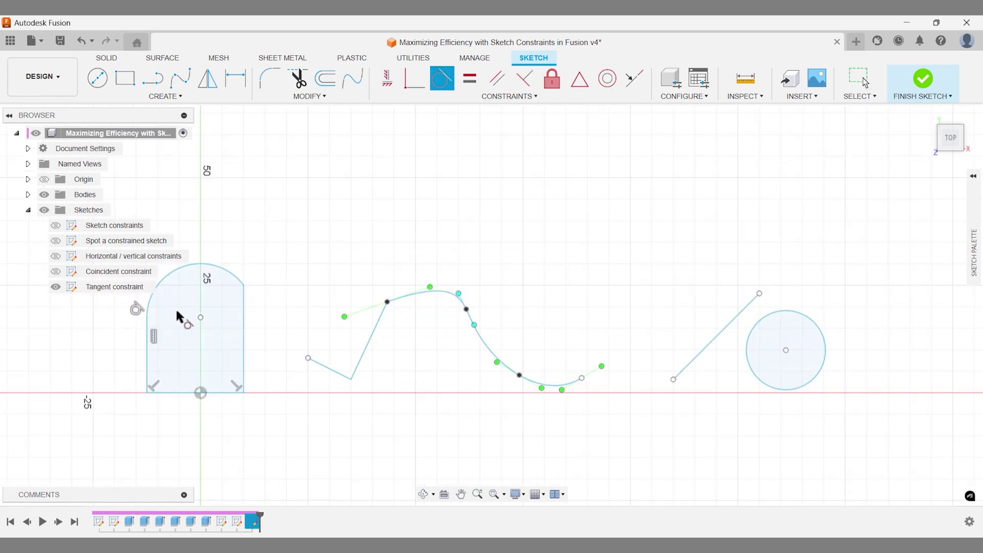
click(245, 314)
click(240, 292)
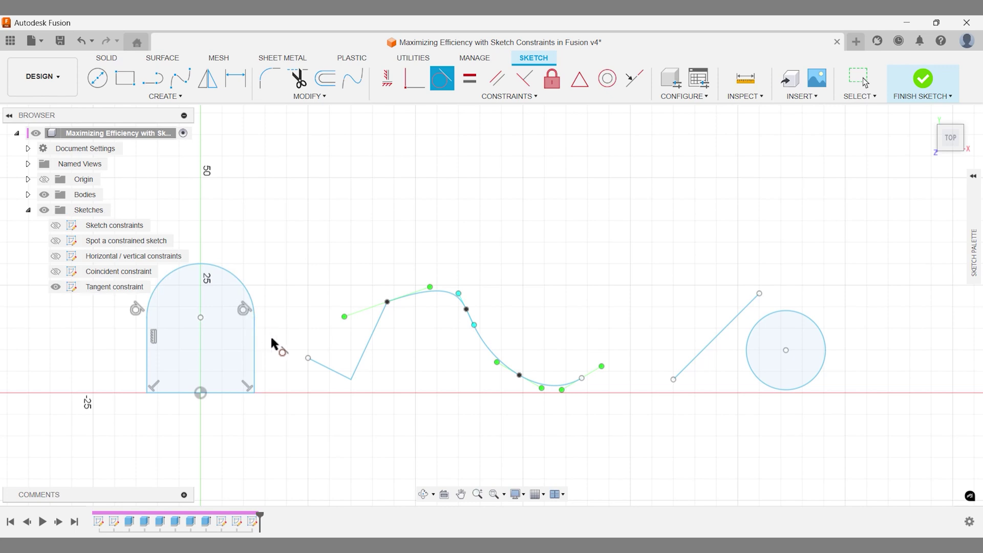
Apply Tangent constraints between the steep line and the adjoining spline, and between the separate slanted line and the circle
click(376, 329)
click(404, 295)
click(720, 333)
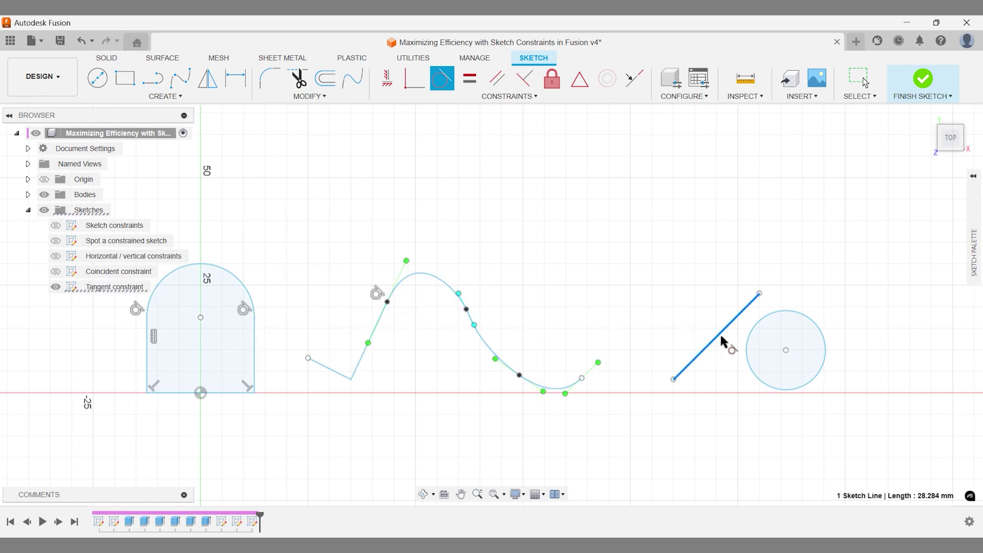
click(752, 344)
key(Escape)
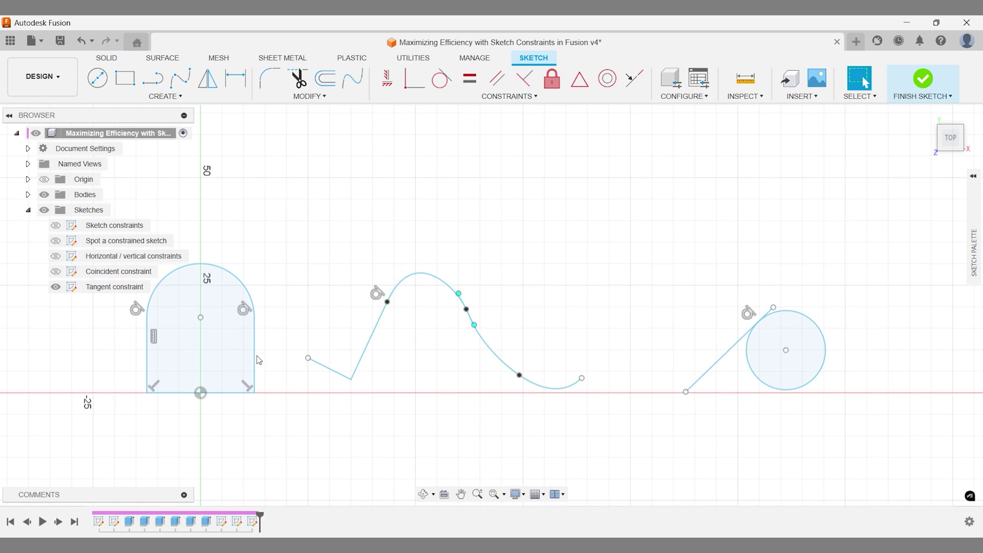
Test the tangencies by narrowing the arch from its right side, repositioning the spline's tangent handle, and adjusting the circle
drag(255, 358, 225, 356)
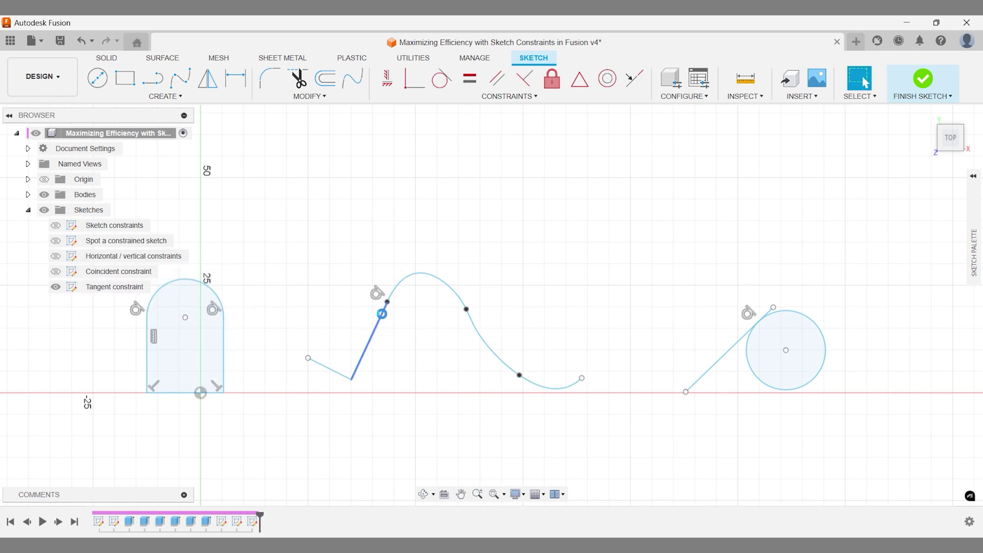
click(401, 276)
mouse_move(407, 263)
mouse_down()
mouse_move(274, 340)
mouse_move(421, 253)
mouse_move(433, 267)
mouse_move(424, 254)
mouse_up()
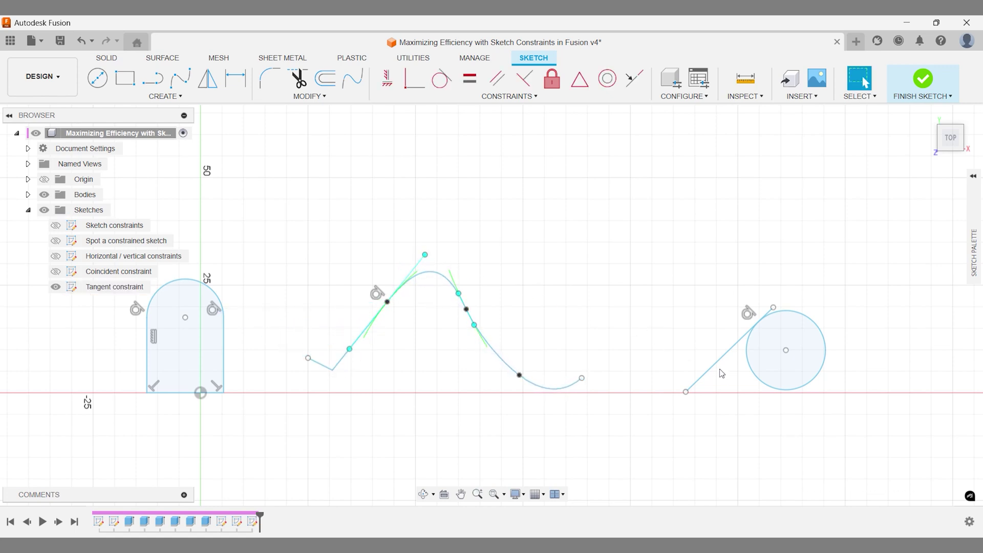
mouse_move(752, 378)
mouse_down()
mouse_move(730, 392)
mouse_move(759, 373)
mouse_move(744, 393)
mouse_up()
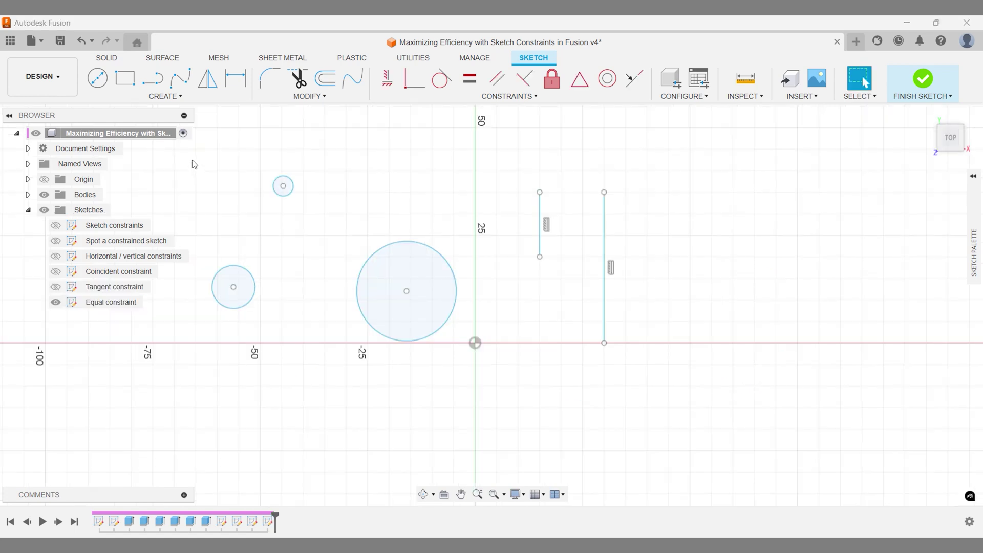
Apply Equal constraints to the three circles and to the two vertical lines
drag(194, 164, 469, 349)
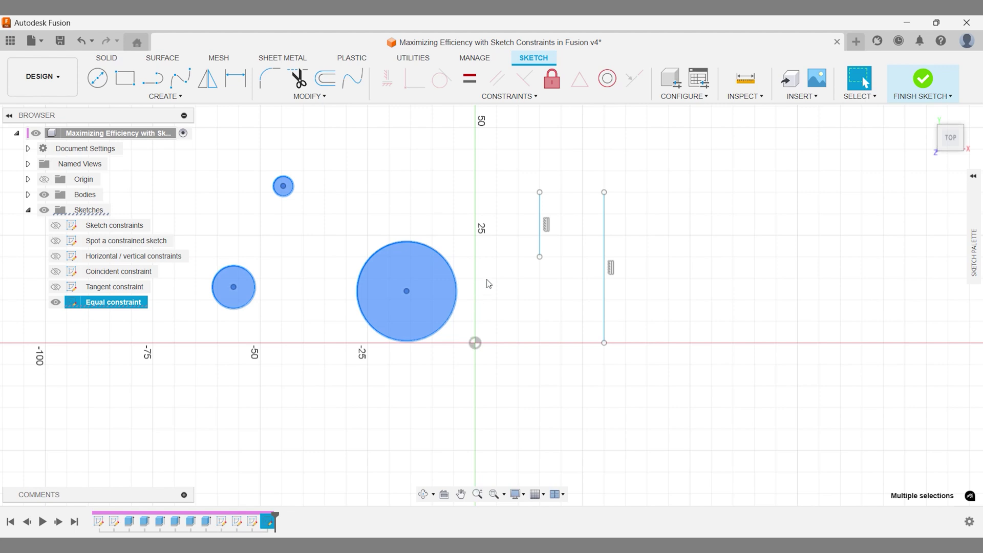
click(470, 79)
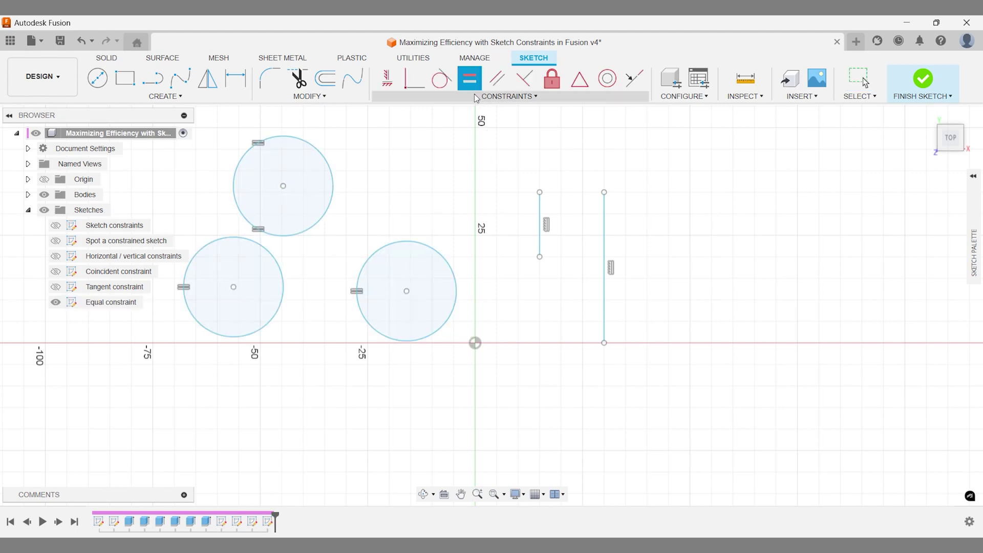
drag(505, 152, 637, 361)
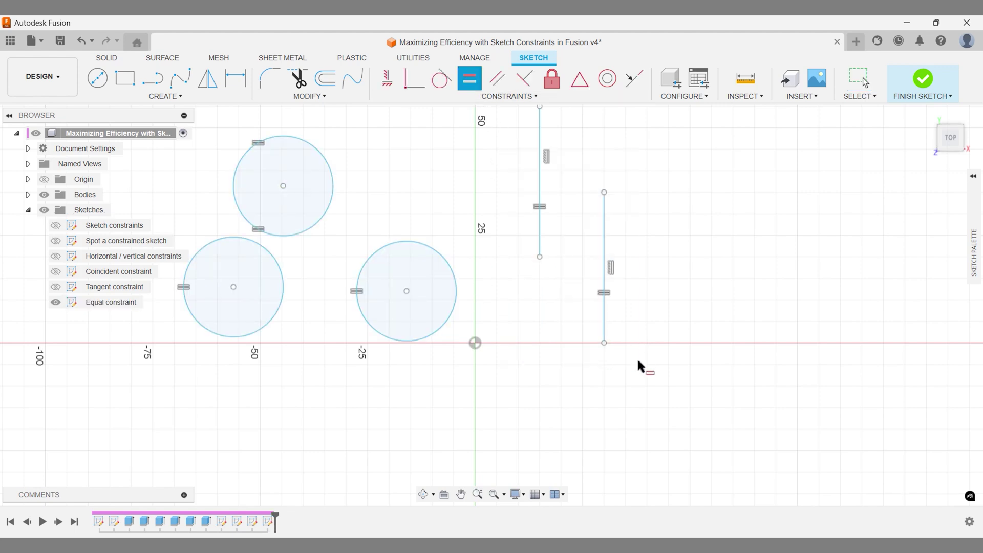
Test the Equal constraints by resizing the upper circle and shortening the taller-placed vertical line from its top endpoint
middle_drag(502, 220, 503, 260)
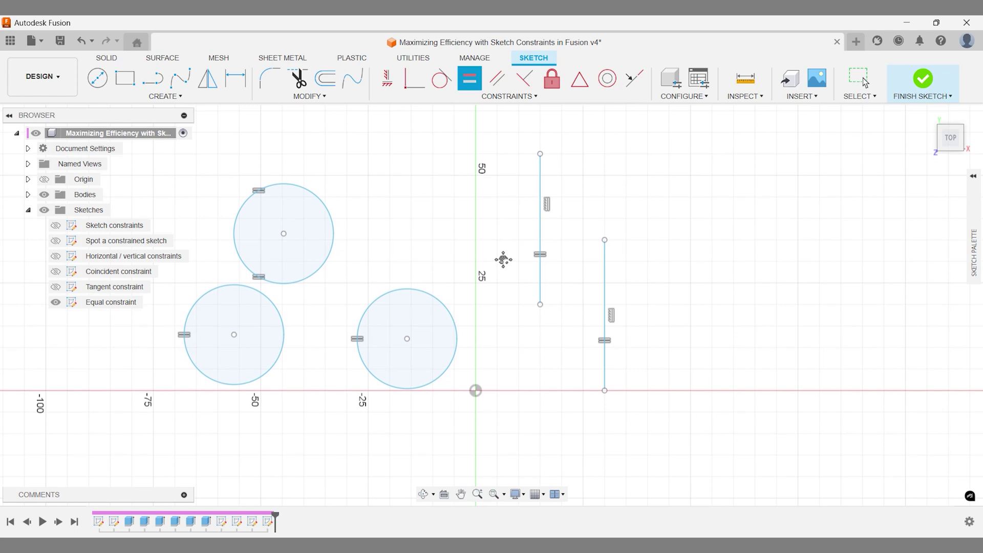
key(Escape)
click(331, 212)
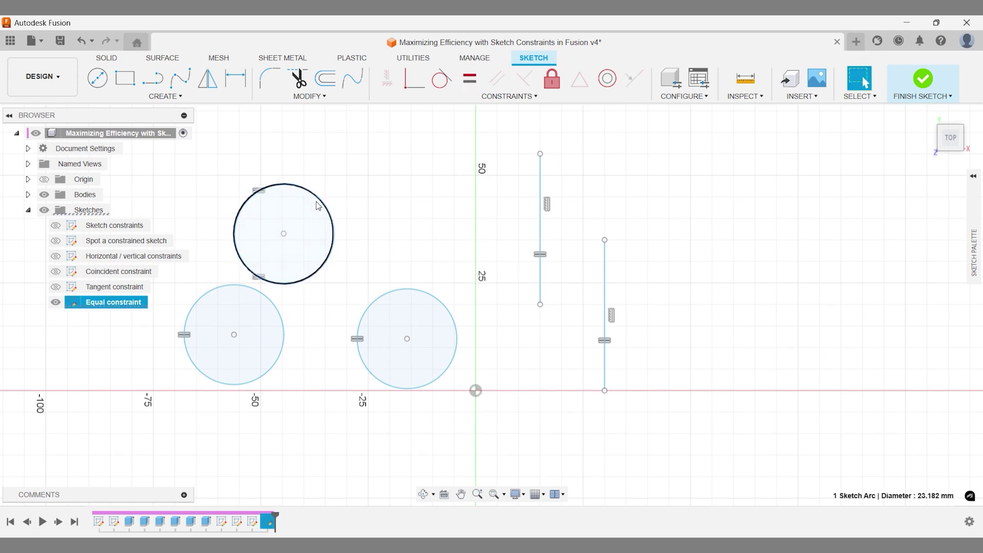
mouse_move(316, 206)
mouse_down()
mouse_move(323, 201)
mouse_move(311, 212)
mouse_up()
drag(540, 154, 540, 236)
click(528, 204)
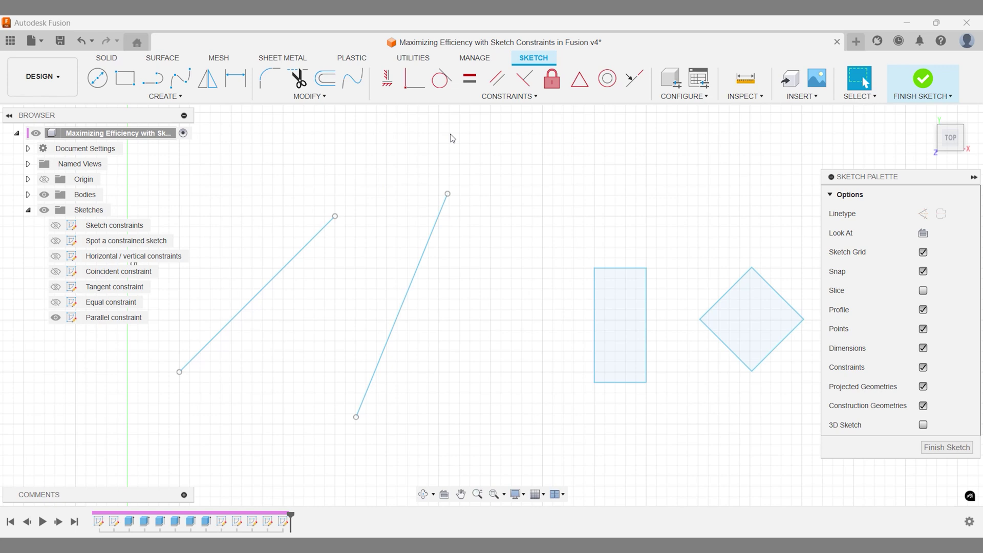
Apply Parallel constraints between the two slanted lines, and between the diamond's upper-left edge and the upright rectangle's right edge
click(496, 79)
click(313, 239)
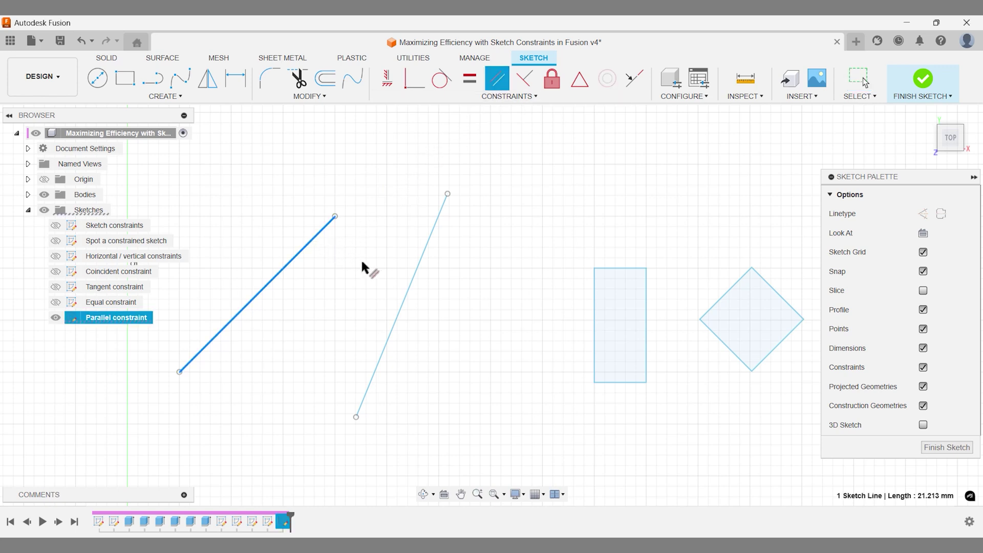
click(408, 283)
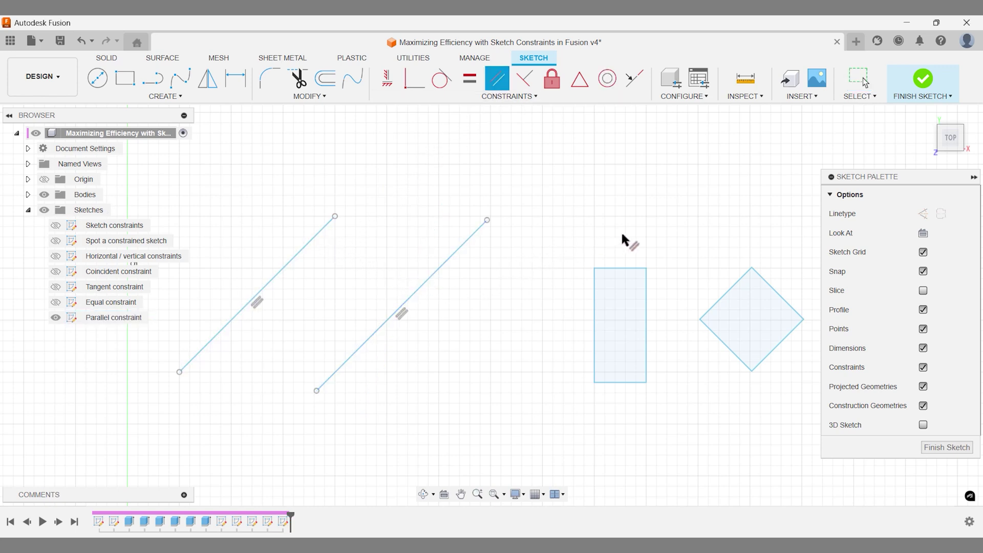
click(713, 308)
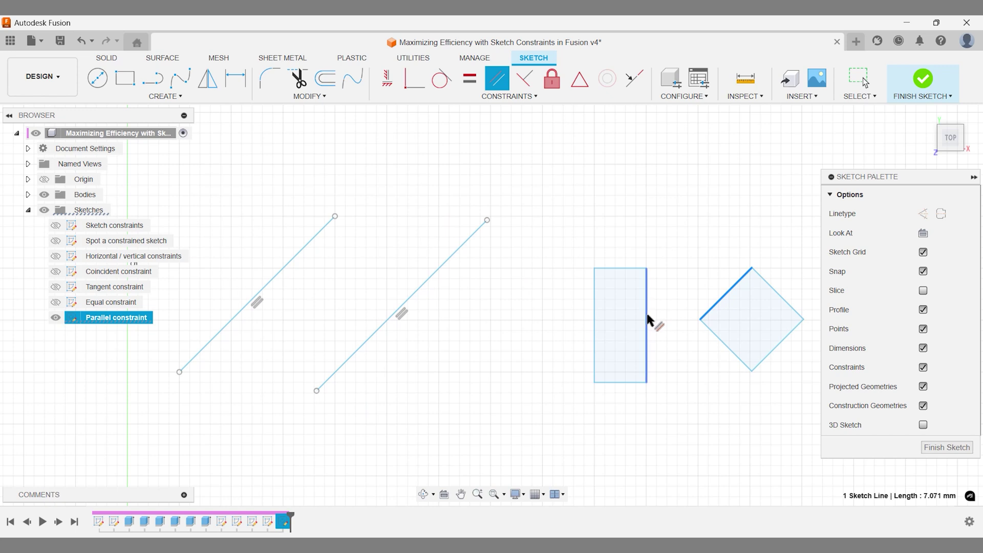
click(647, 322)
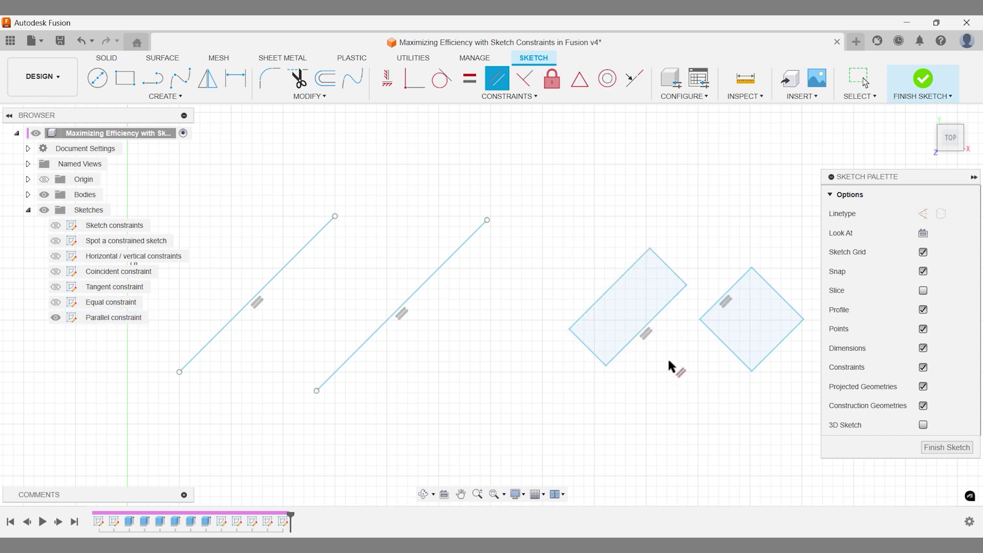
Apply Perpendicular constraints between the two lines meeting at the origin, and between the tilted rectangle's upper-left edge and the square's top edge
click(524, 79)
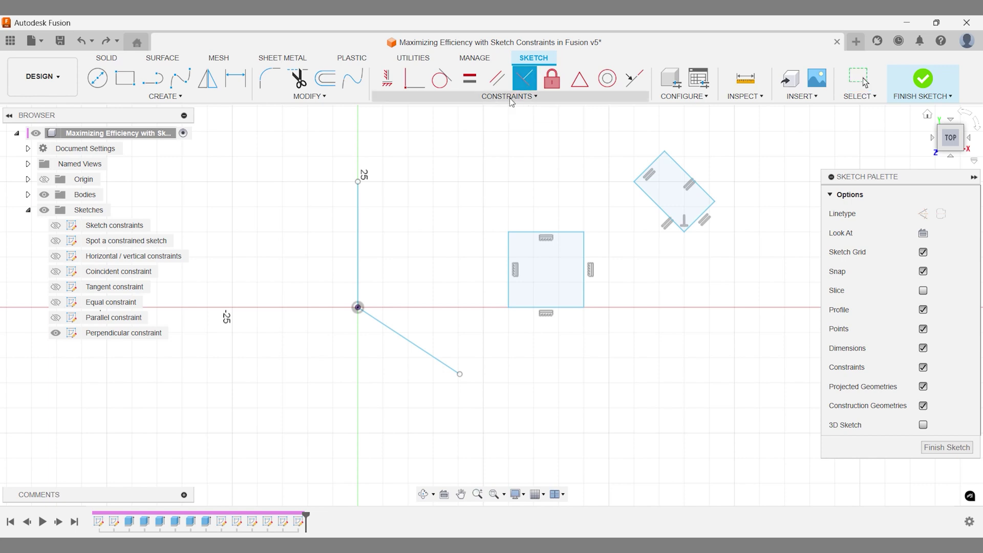
click(361, 260)
click(386, 325)
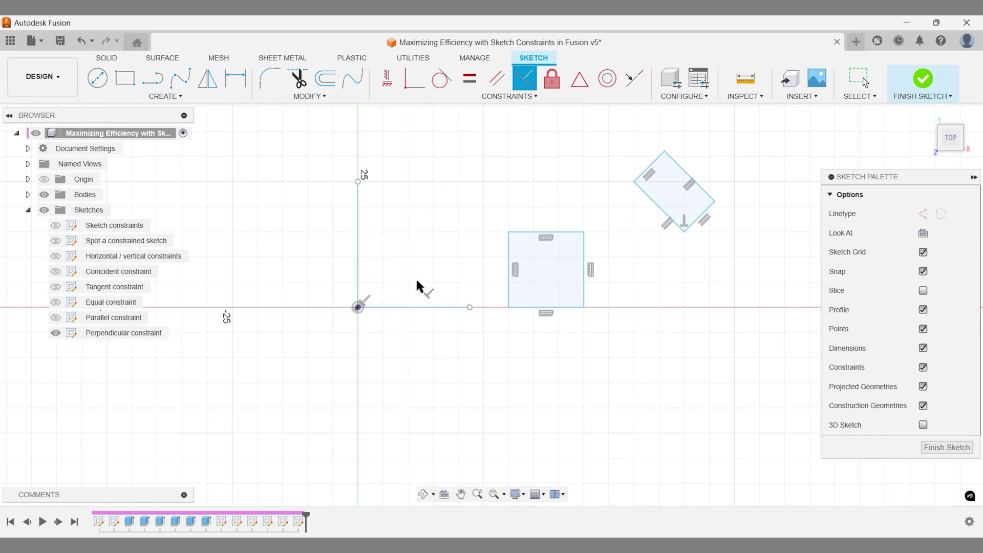
click(644, 171)
click(566, 232)
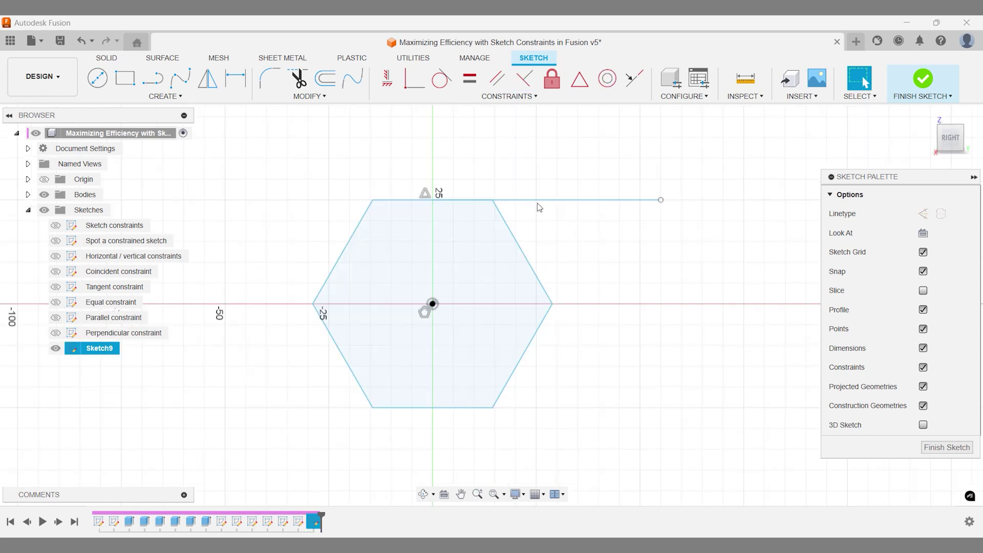
Select the whole hexagon and lock it in place with a Fix constraint
click(537, 205)
mouse_move(544, 223)
mouse_down()
mouse_move(530, 191)
mouse_move(560, 231)
mouse_up()
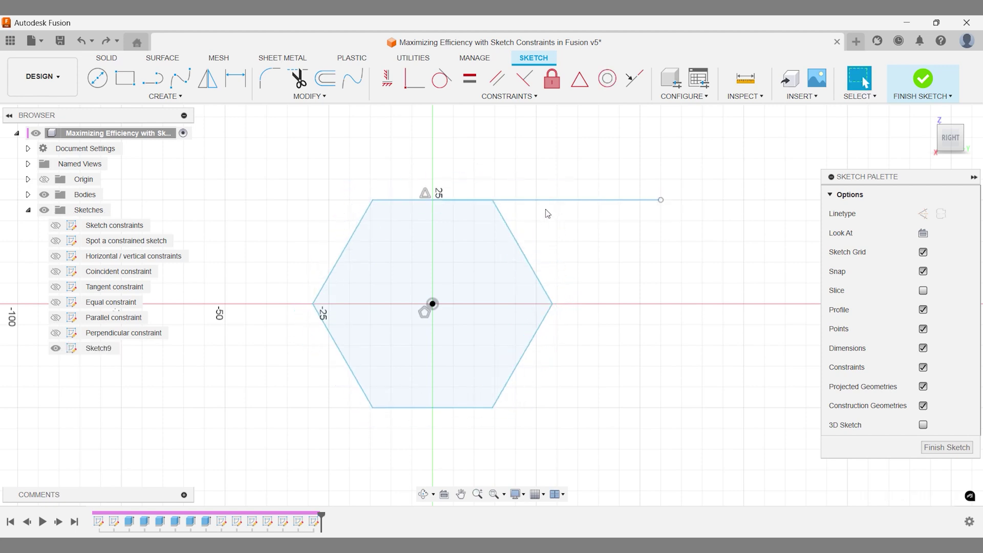
drag(269, 172, 561, 419)
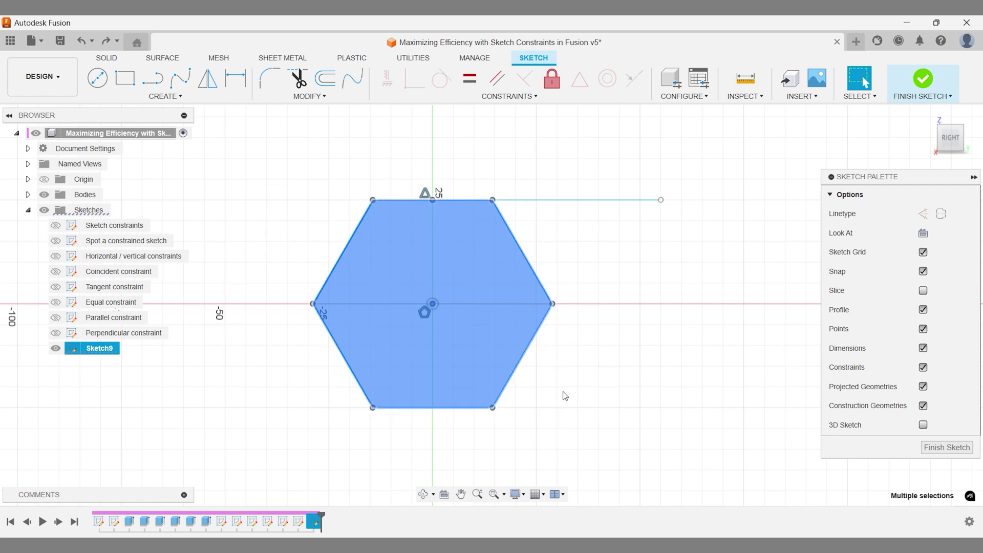
click(552, 79)
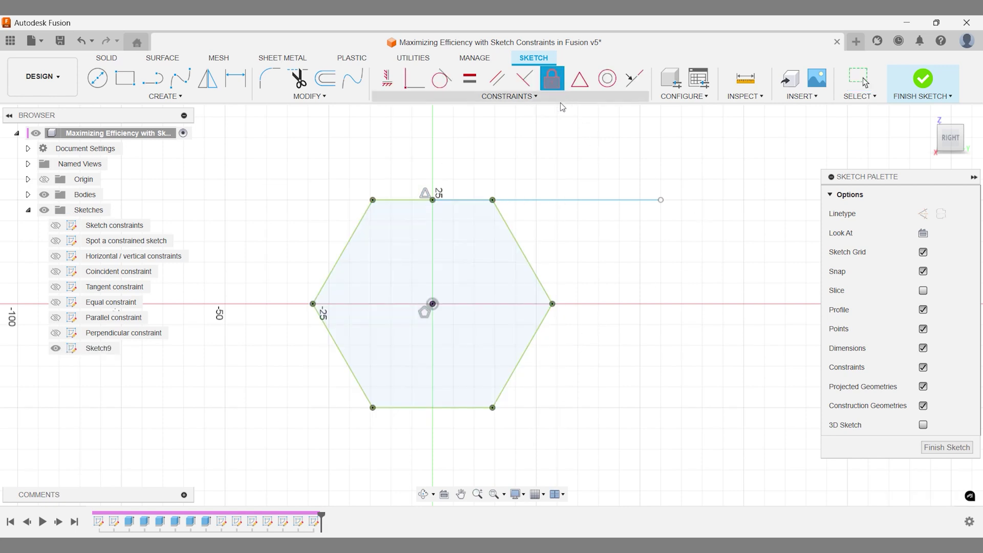
Test the fixed hexagon by pulling on the line along its top edge and on that line's free endpoint
key(Escape)
drag(572, 201, 578, 176)
mouse_move(659, 194)
mouse_down()
mouse_move(472, 157)
mouse_move(360, 158)
mouse_up()
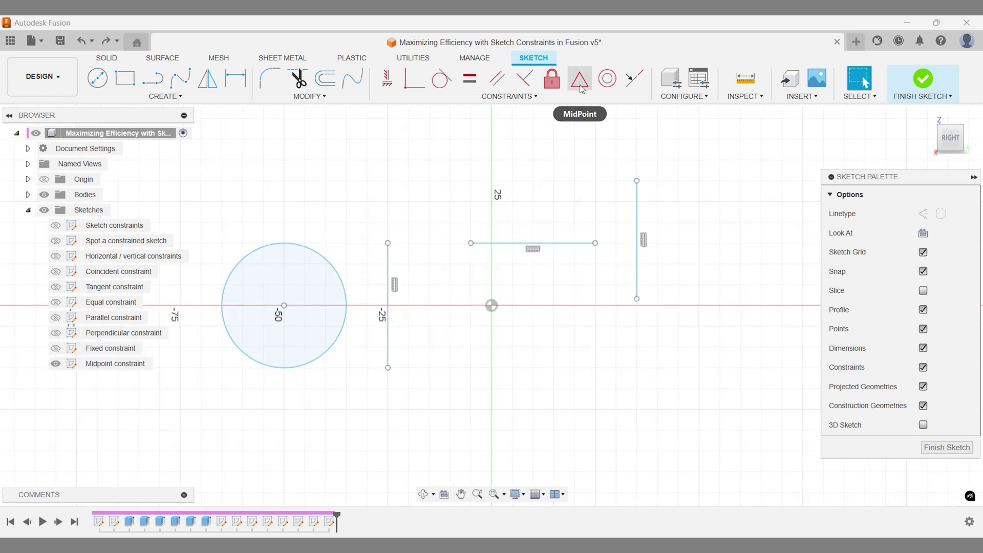
Apply MidPoint constraints between the circle's center and the adjacent vertical line, and between the horizontal line and the far vertical line
click(579, 79)
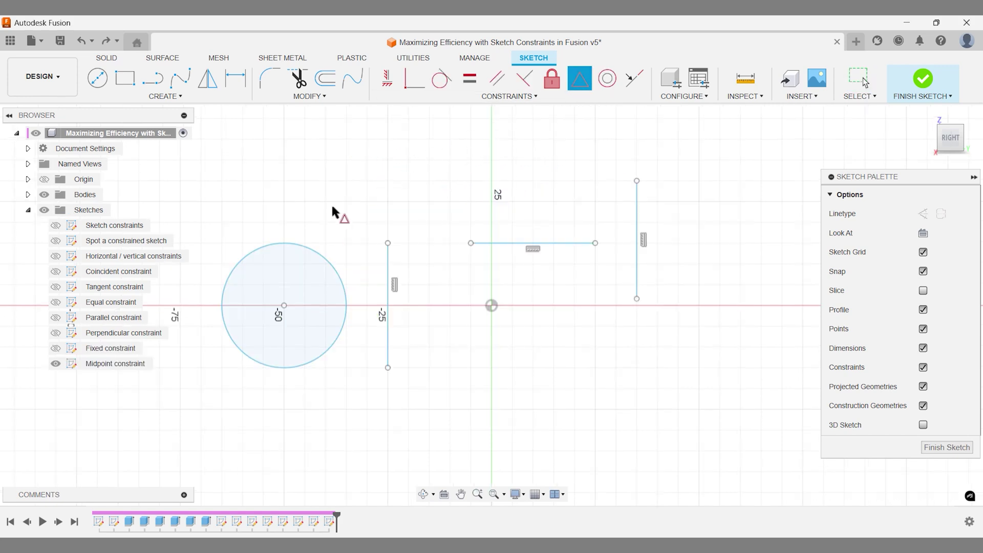
click(284, 306)
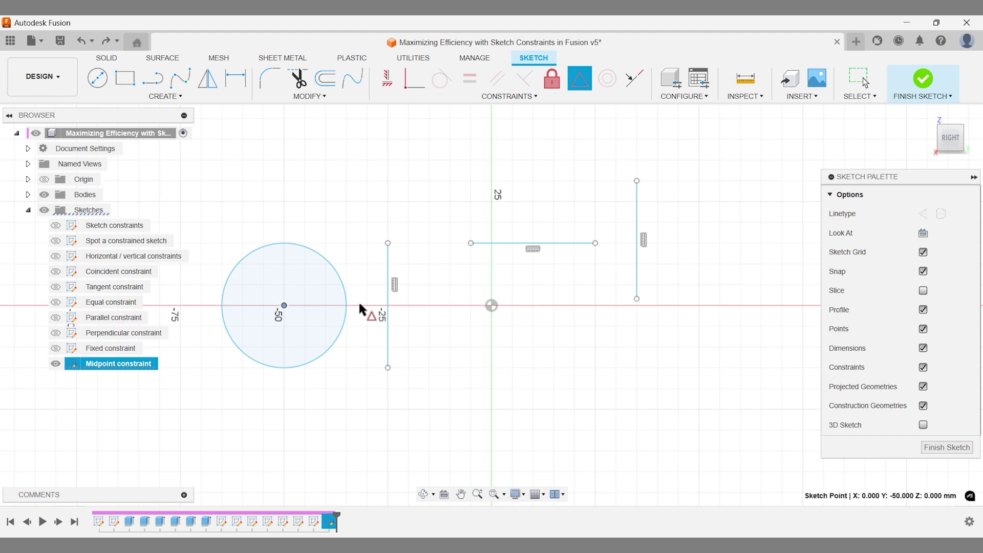
click(387, 307)
click(516, 240)
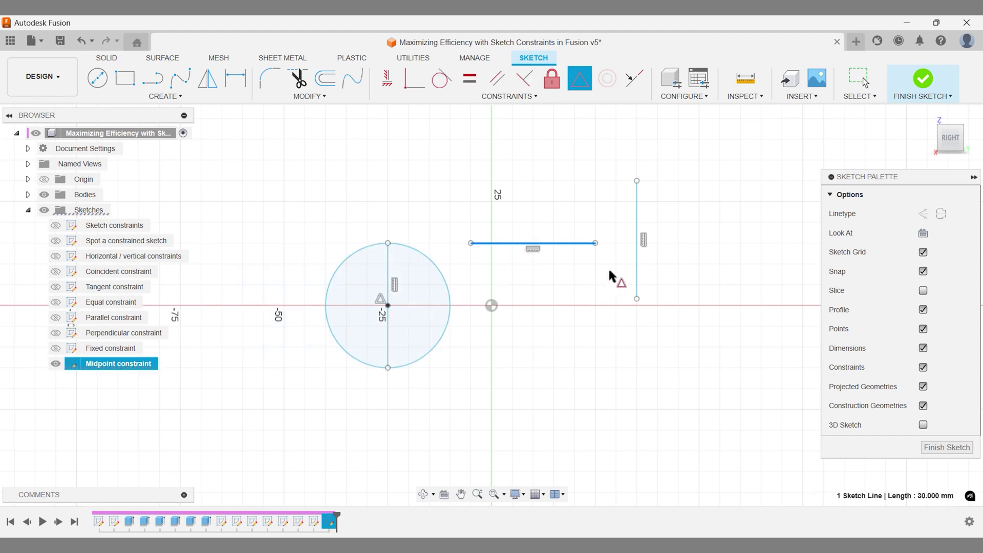
click(635, 258)
key(Escape)
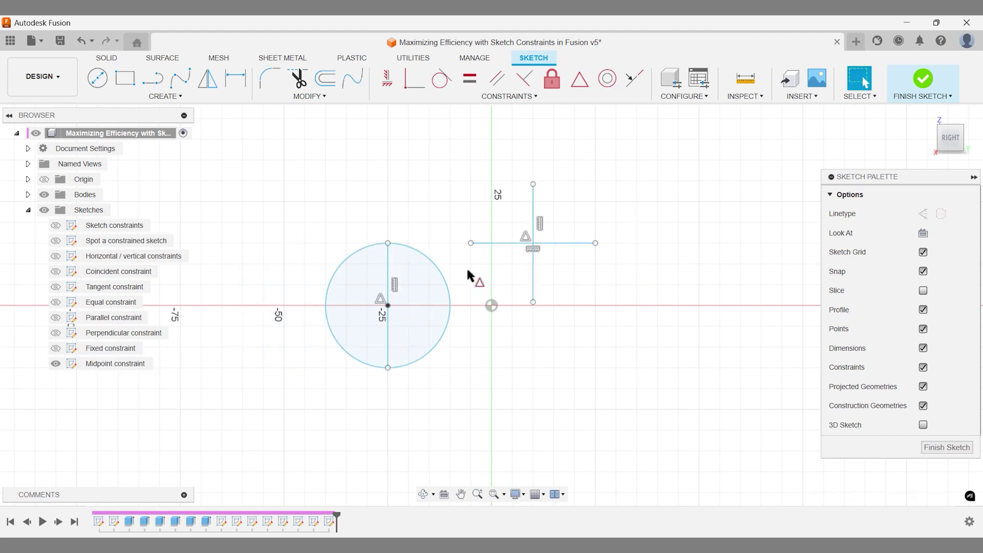
Test the circle's midpoint constraint by moving the circle upward and -28.75 mm in X
key(m)
click(450, 292)
drag(393, 274, 394, 188)
drag(424, 223, 307, 225)
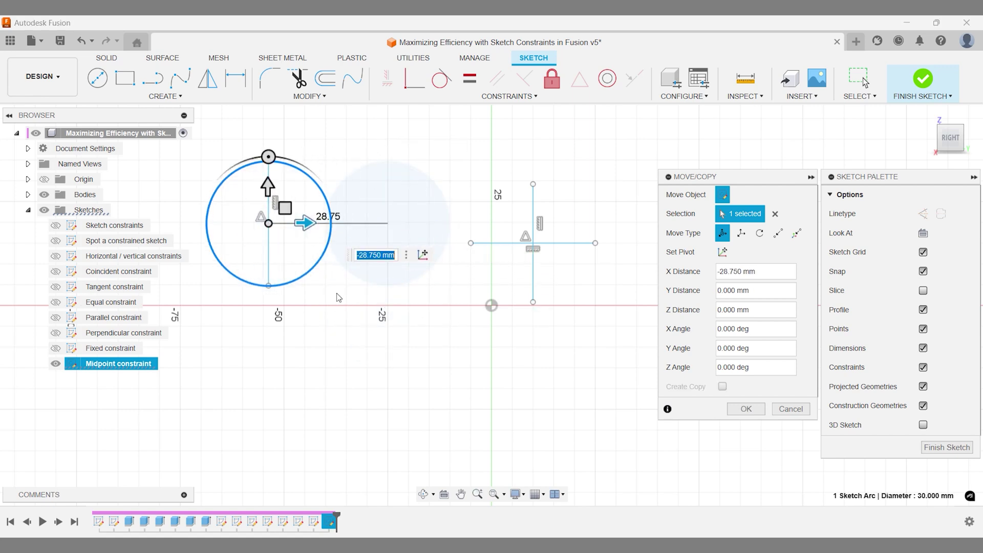
click(746, 409)
Test the crossed lines' midpoint constraint by moving the vertical line about 15 mm in X
key(m)
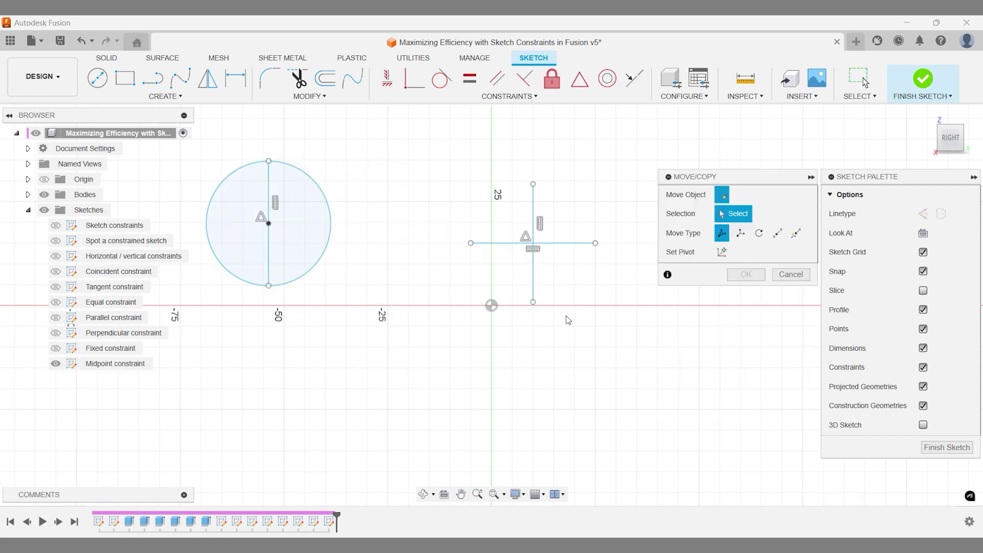
click(533, 290)
drag(566, 283, 630, 283)
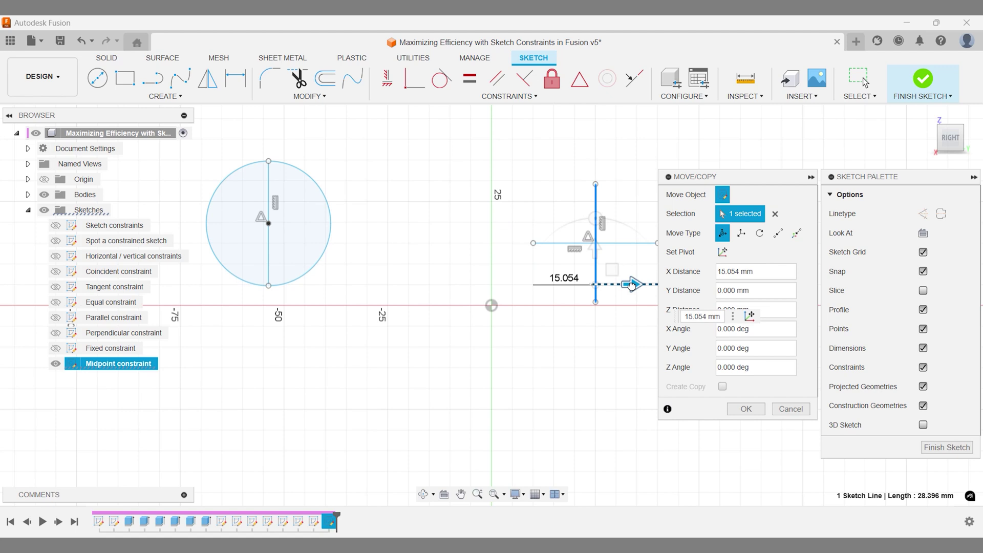
click(746, 408)
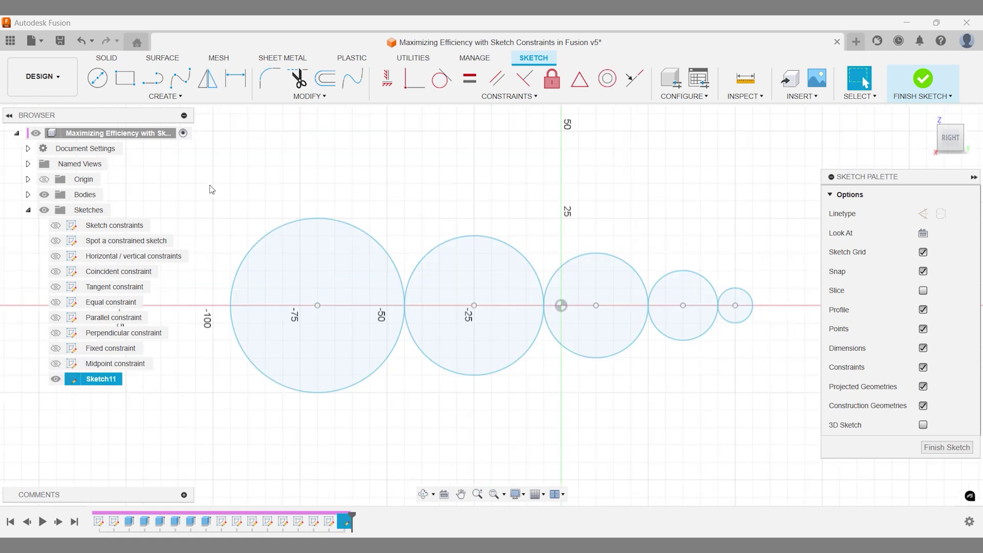
Select all five circles in the row and apply a Concentric constraint to them
drag(211, 183, 771, 416)
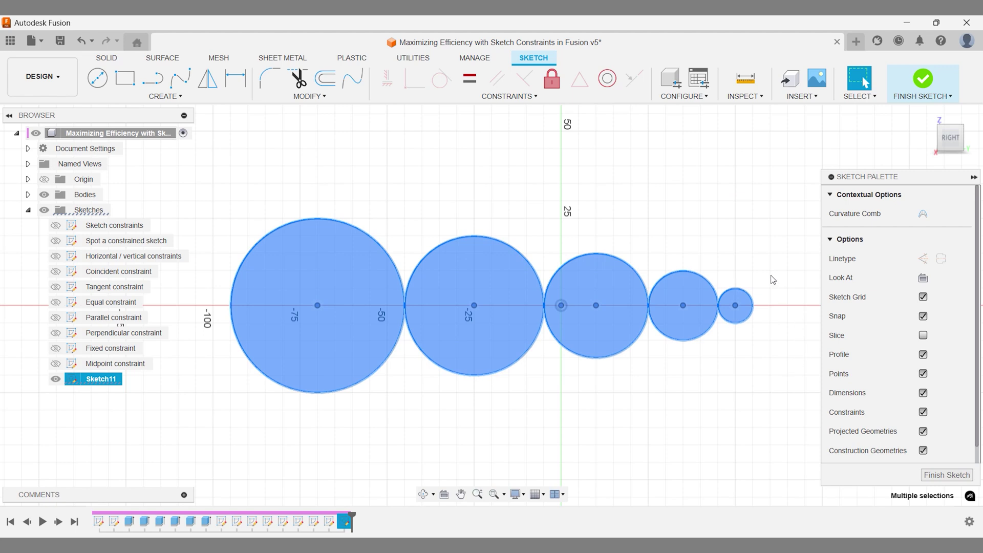
click(608, 80)
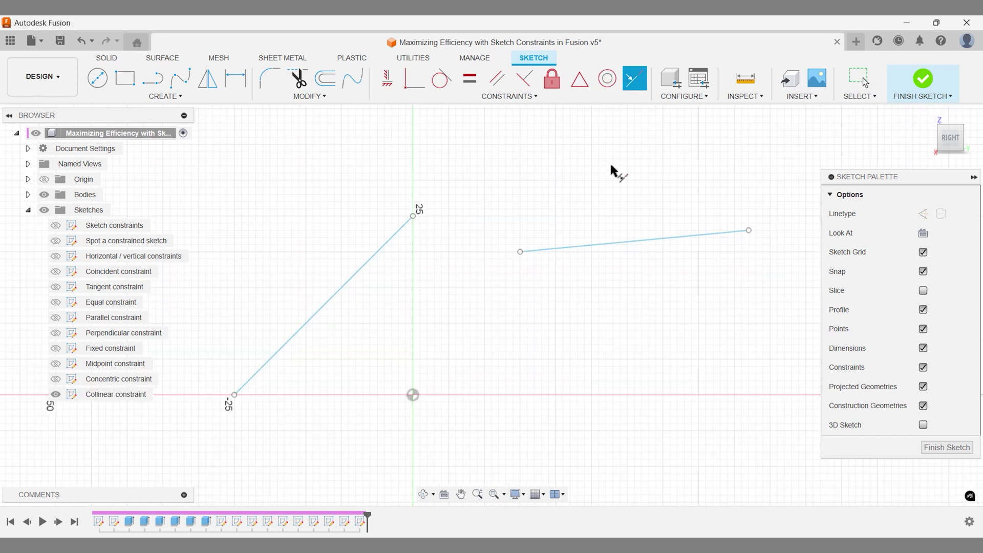
Apply a Collinear constraint between the two slanted lines and test it by moving the right-hand line upward and sideways
click(589, 244)
click(401, 227)
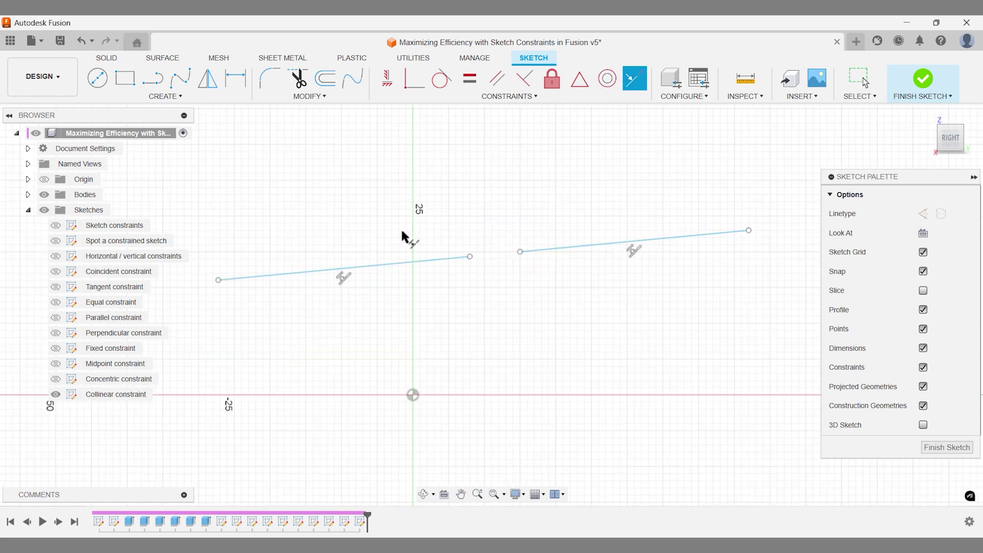
key(m)
click(546, 249)
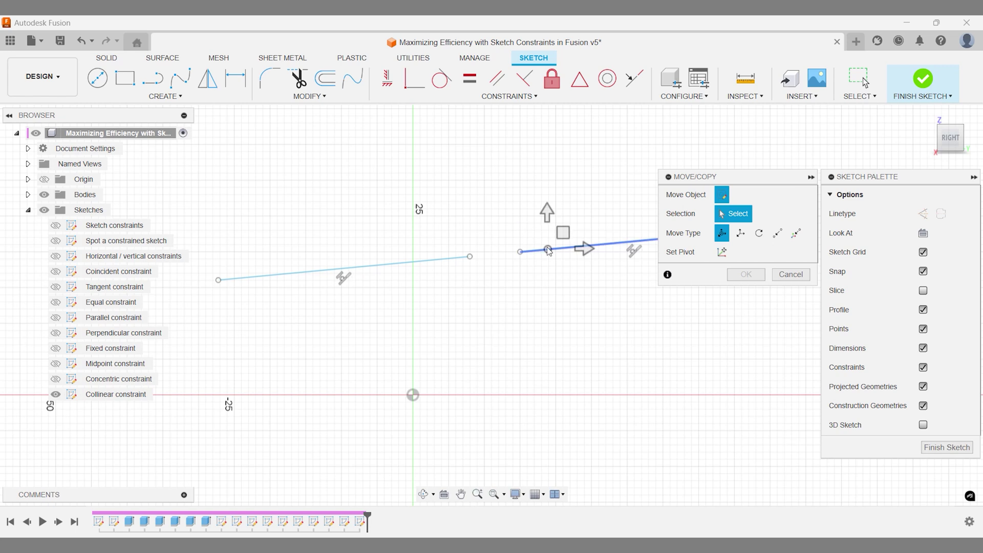
mouse_move(546, 226)
mouse_down()
mouse_move(546, 271)
mouse_move(546, 196)
mouse_up()
mouse_move(585, 223)
mouse_down()
mouse_move(553, 222)
mouse_move(599, 220)
mouse_move(590, 219)
mouse_up()
click(748, 409)
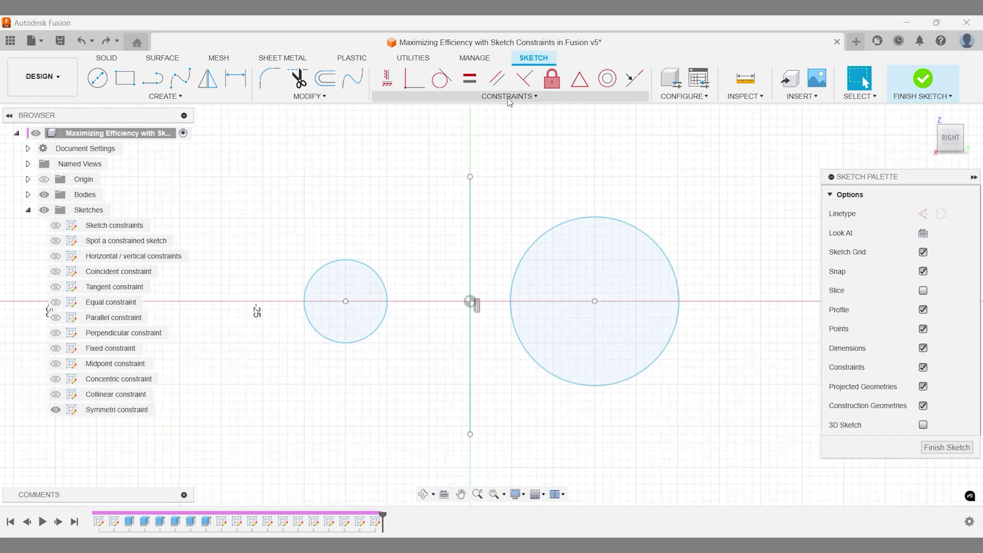
Apply a Symmetry constraint to the small and large circles about the vertical center line
click(510, 96)
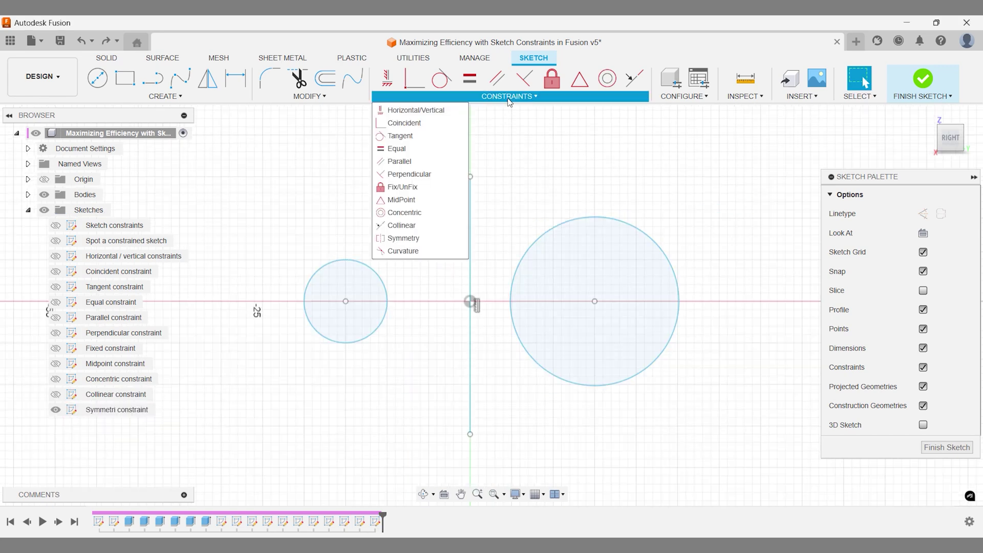
click(405, 238)
click(379, 272)
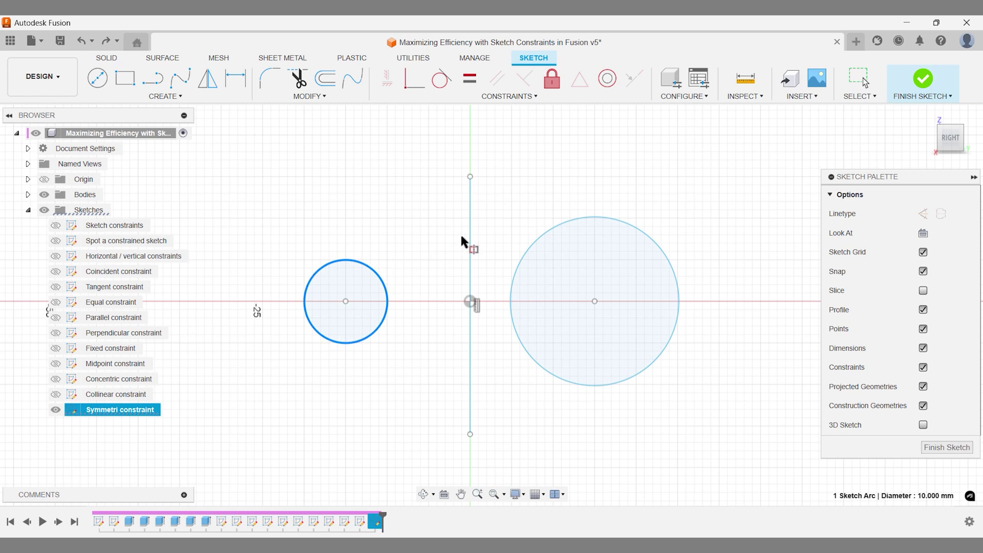
click(518, 250)
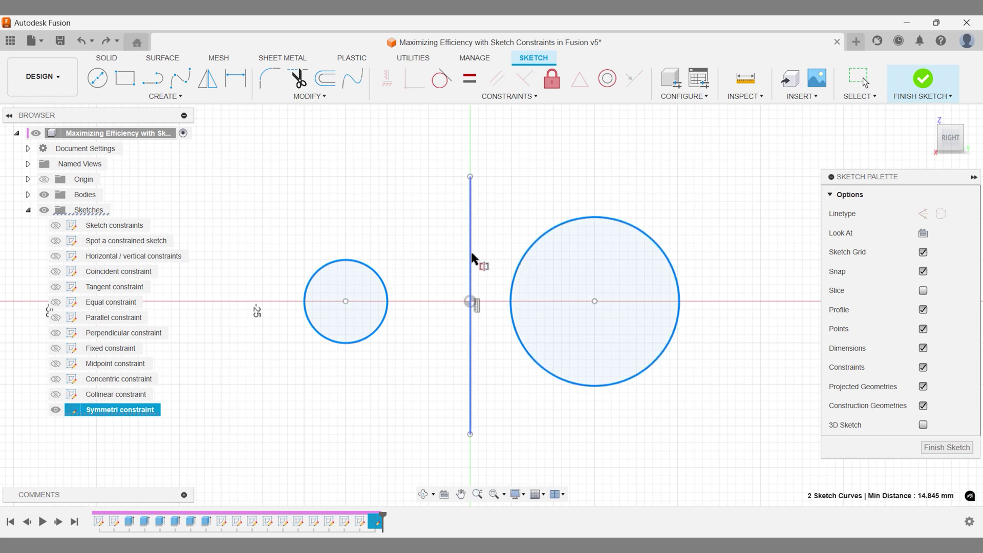
click(470, 258)
key(Escape)
Test the symmetry by enlarging the left circle slightly and moving it along X
click(368, 265)
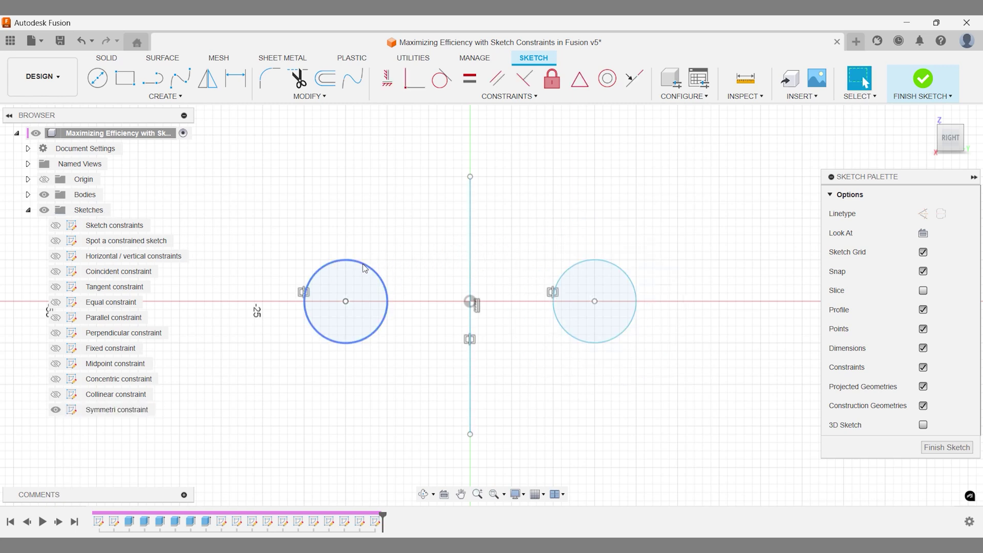
mouse_move(368, 265)
mouse_down()
mouse_move(366, 220)
mouse_move(361, 262)
mouse_up()
key(m)
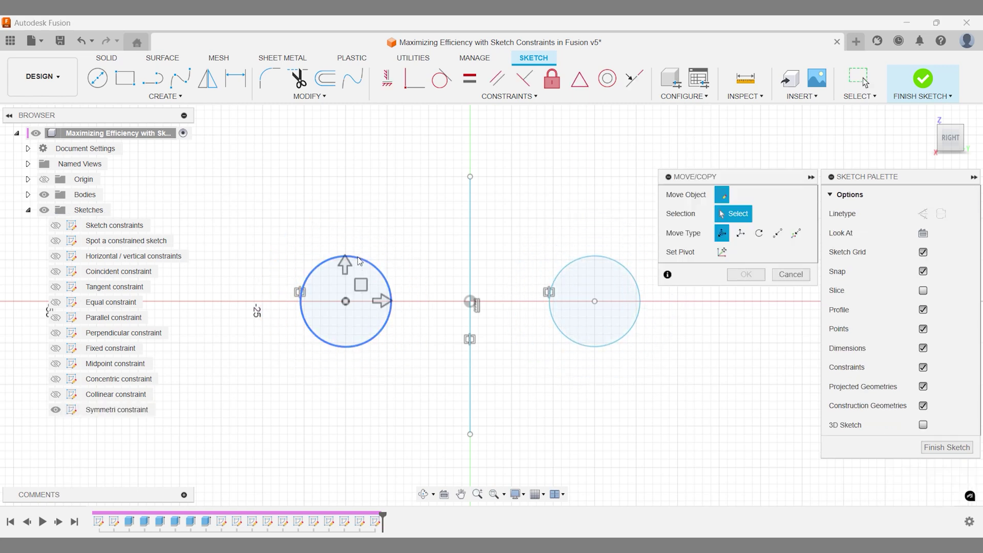
click(359, 262)
mouse_move(384, 301)
mouse_down()
mouse_move(337, 301)
mouse_move(427, 301)
mouse_move(383, 299)
mouse_up()
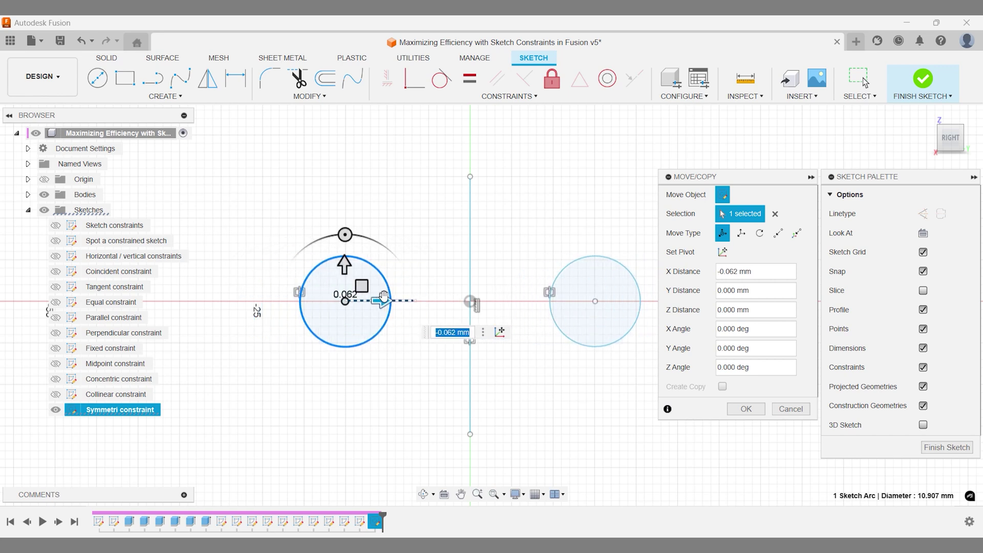
key(Return)
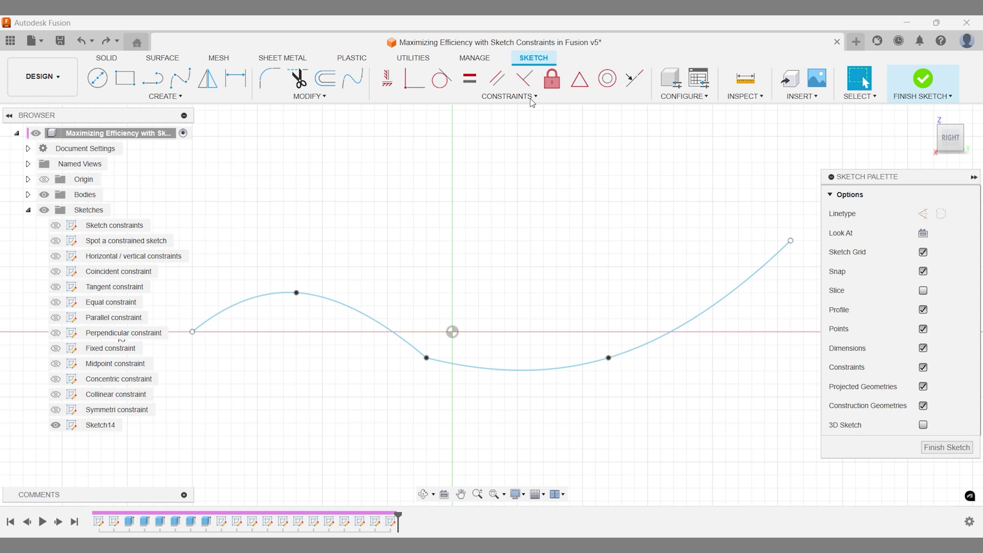
Apply a Curvature constraint between the two joined splines and test it by moving the right-hand spline slightly downward
click(531, 97)
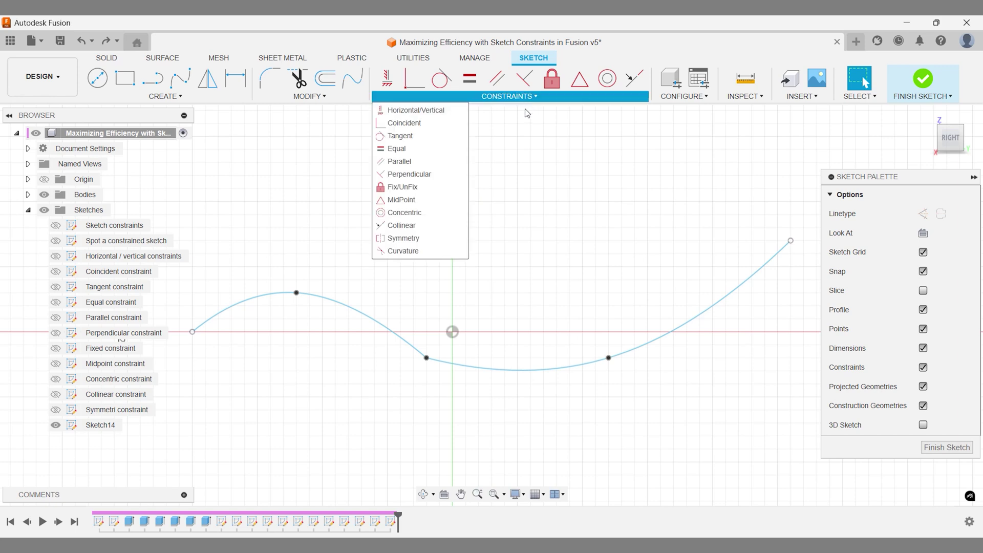
click(428, 252)
click(399, 333)
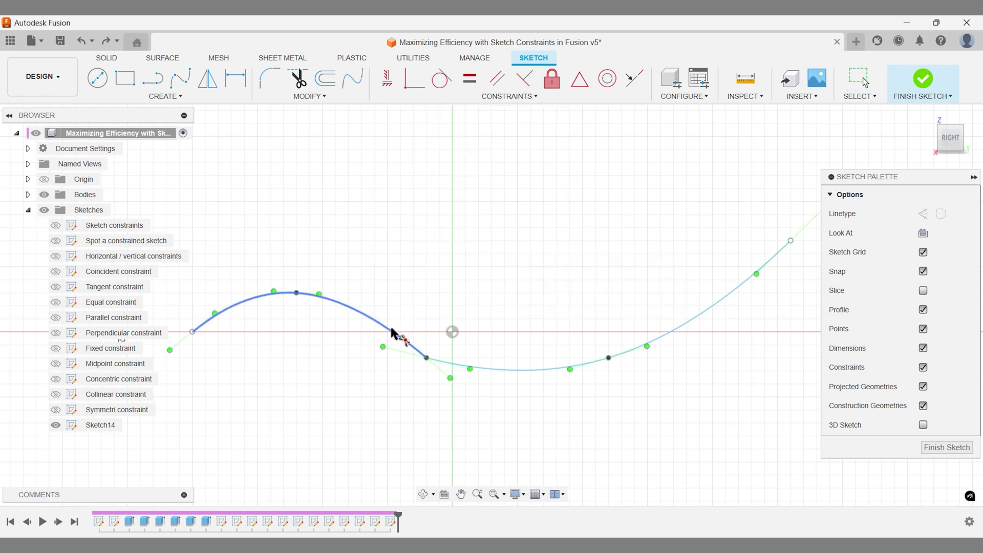
click(480, 368)
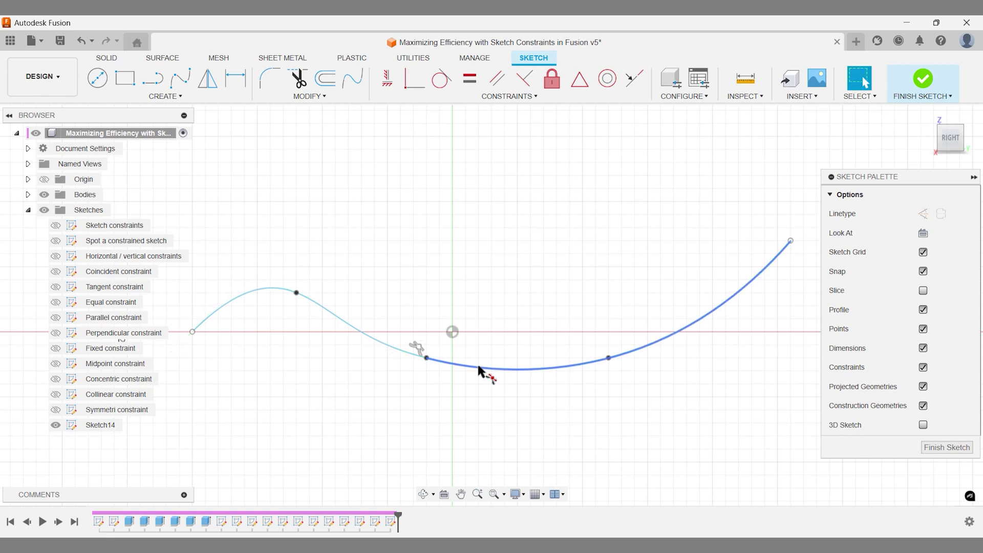
click(470, 369)
mouse_move(470, 368)
mouse_down()
mouse_move(465, 399)
mouse_move(481, 356)
mouse_move(478, 384)
mouse_up()
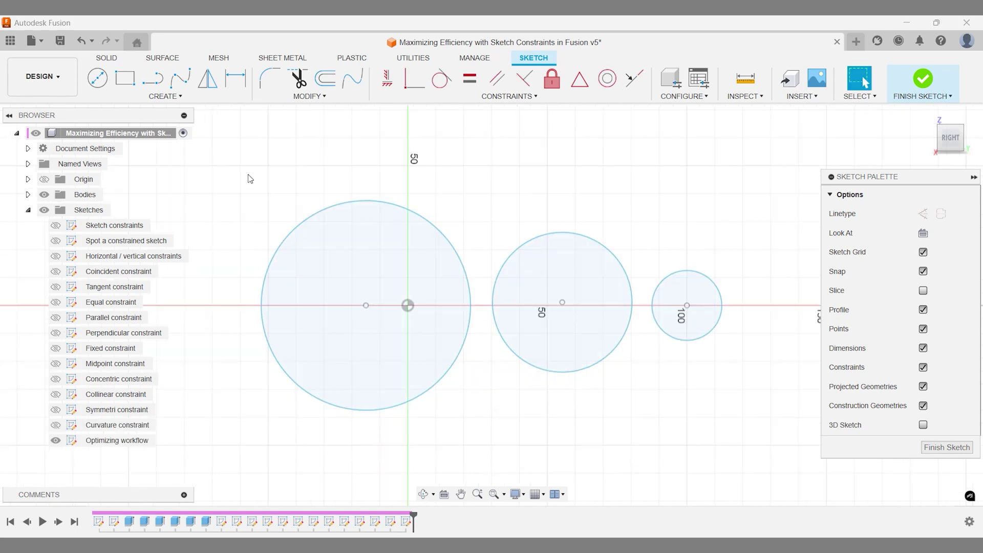
Select all three separate circles at once and apply a Concentric constraint to them
mouse_move(248, 174)
mouse_down()
mouse_move(278, 226)
mouse_move(559, 403)
mouse_move(752, 445)
mouse_up()
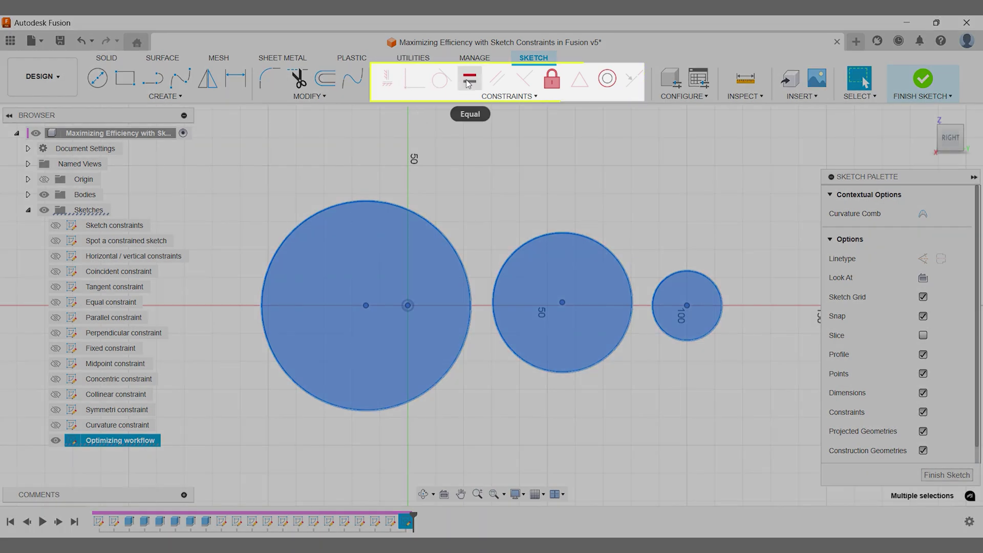
click(608, 81)
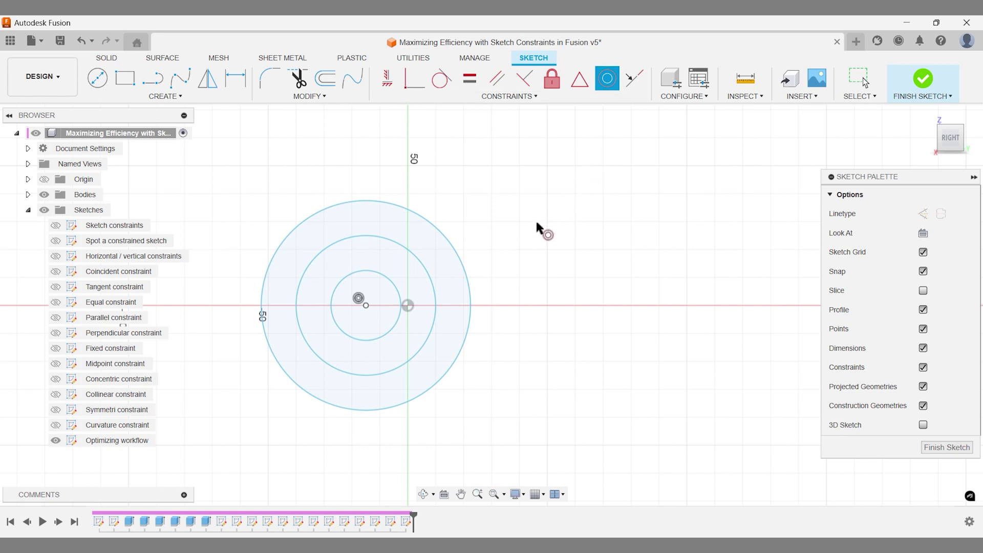
key(Escape)
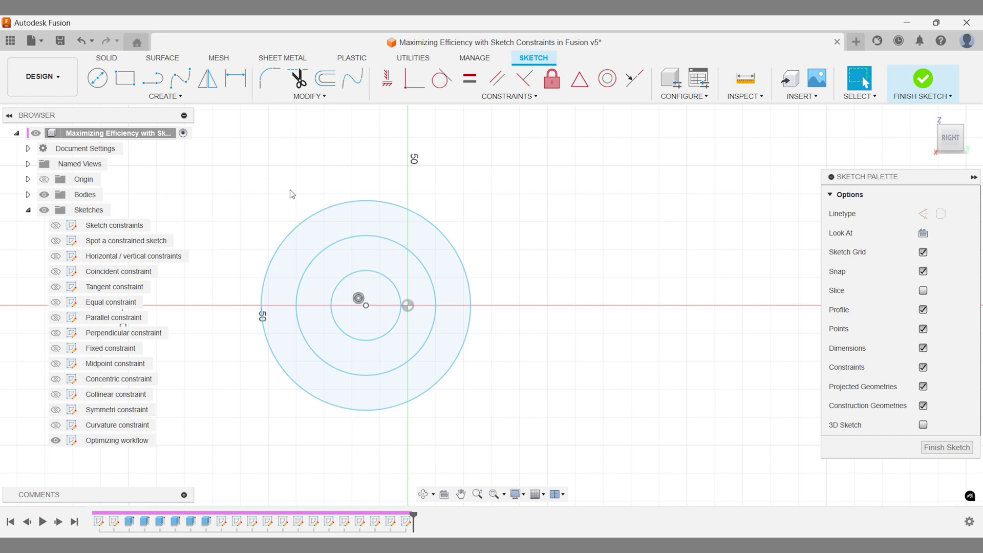
Select all three concentric circles together and apply an Equal constraint to them
drag(230, 203, 494, 425)
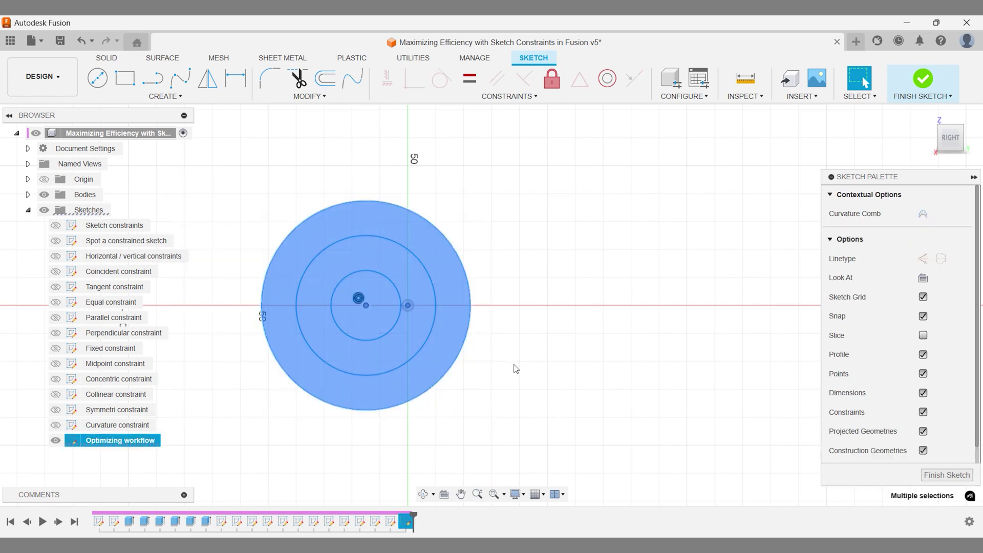
right_click(525, 334)
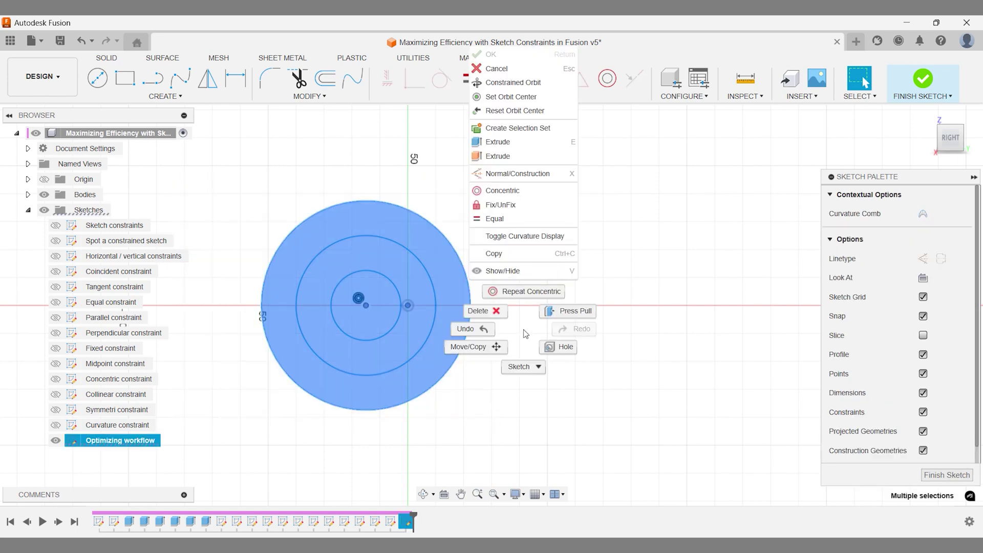
click(516, 215)
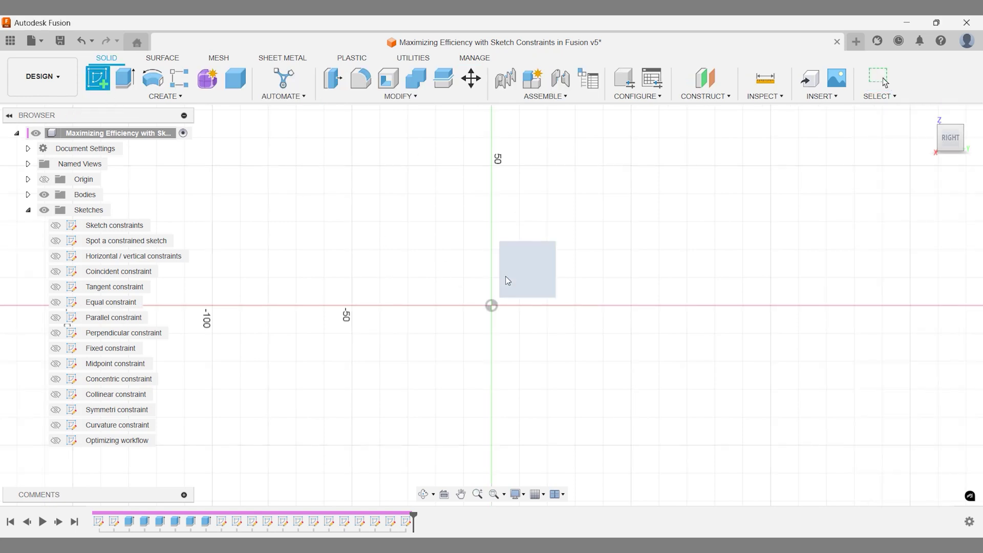
Start a new sketch on the plane facing the right view and draw a two-point rectangle about 50 by 30 mm on the horizontal axis
click(506, 276)
click(132, 82)
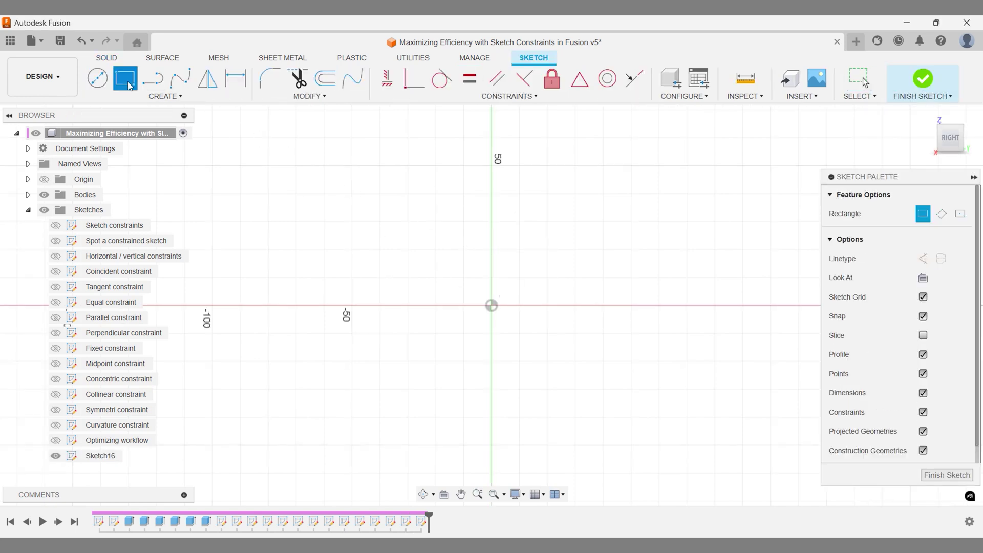
click(270, 305)
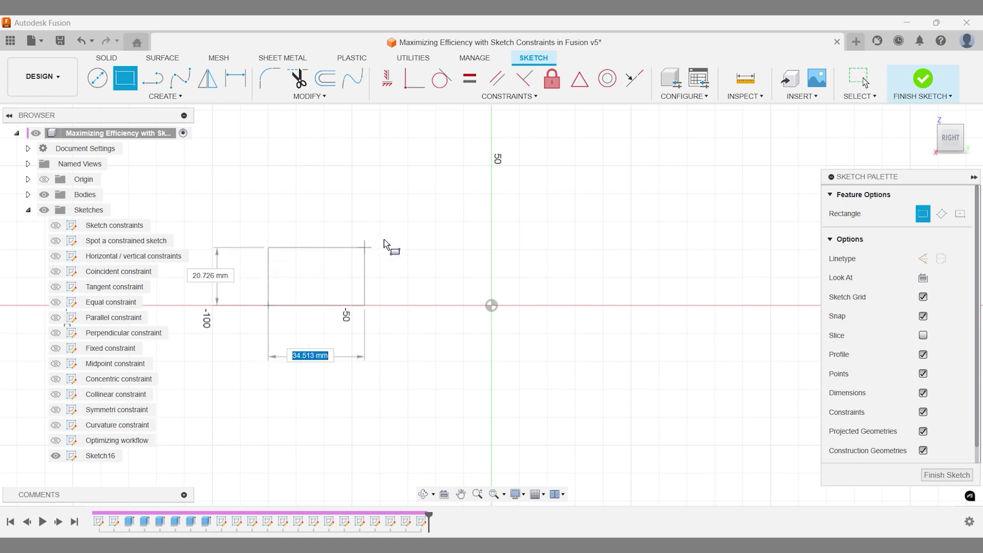
click(407, 222)
key(Escape)
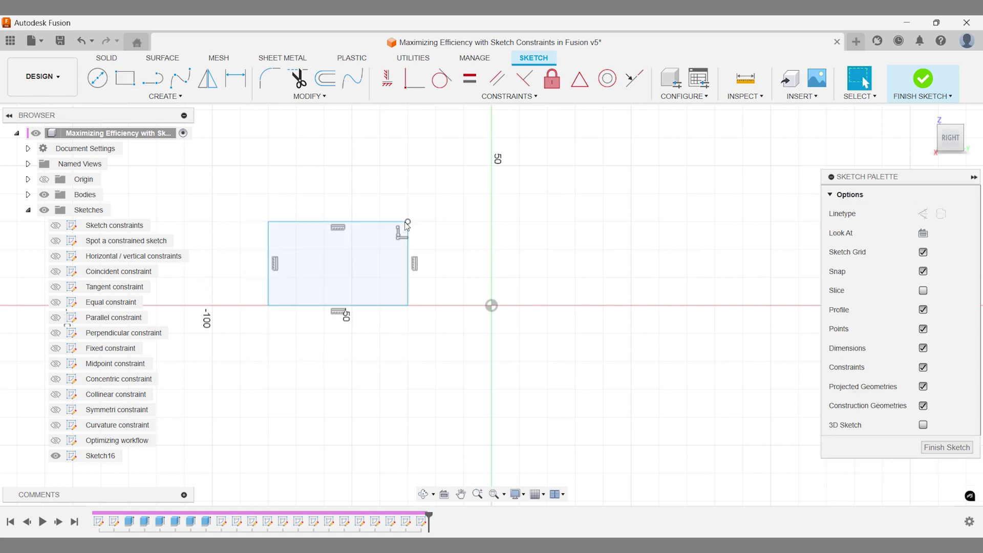
Draw a 50 mm diameter circle centered on the midpoint of the rectangle's upper edge
click(98, 78)
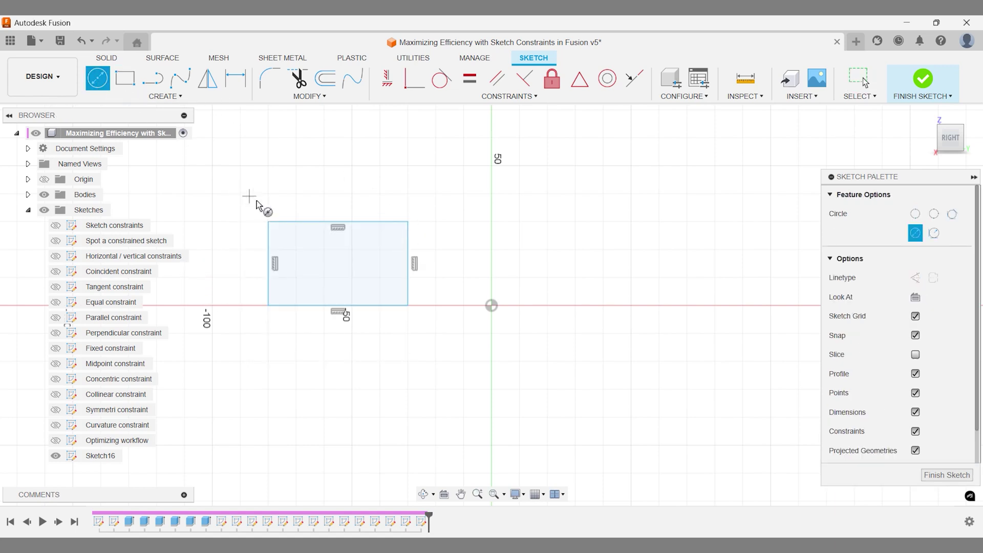
click(338, 222)
text(50)
key(Return)
key(Escape)
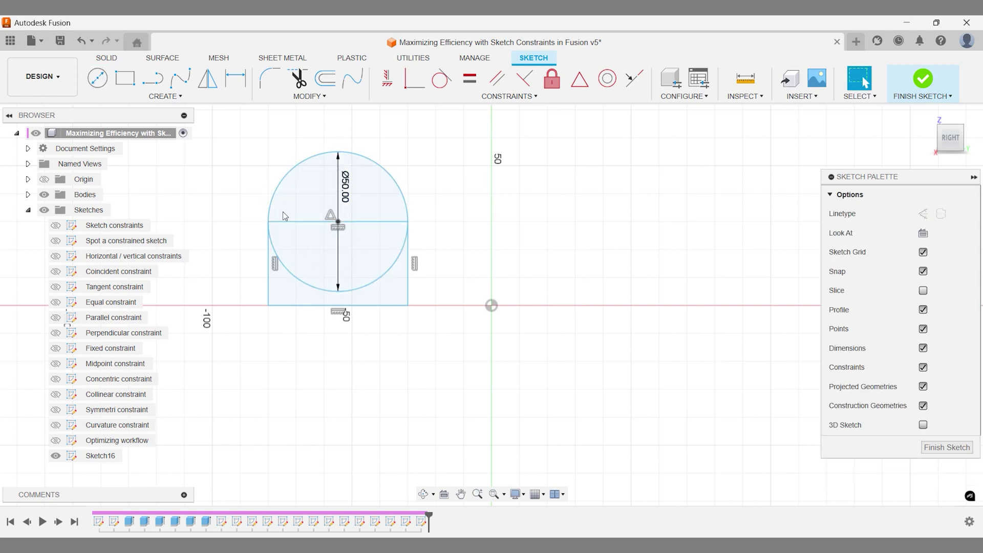
Try moving the rectangle's lower-right corner and delete the MidPoint constraint at the circle's center
mouse_move(408, 306)
mouse_down()
mouse_move(427, 323)
mouse_move(409, 306)
mouse_up()
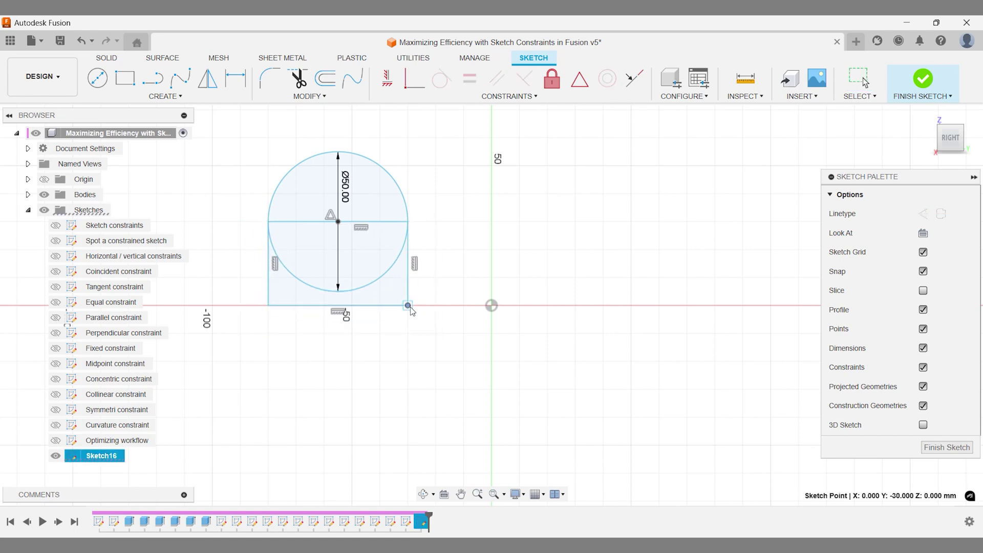
click(328, 217)
click(328, 217)
key(Delete)
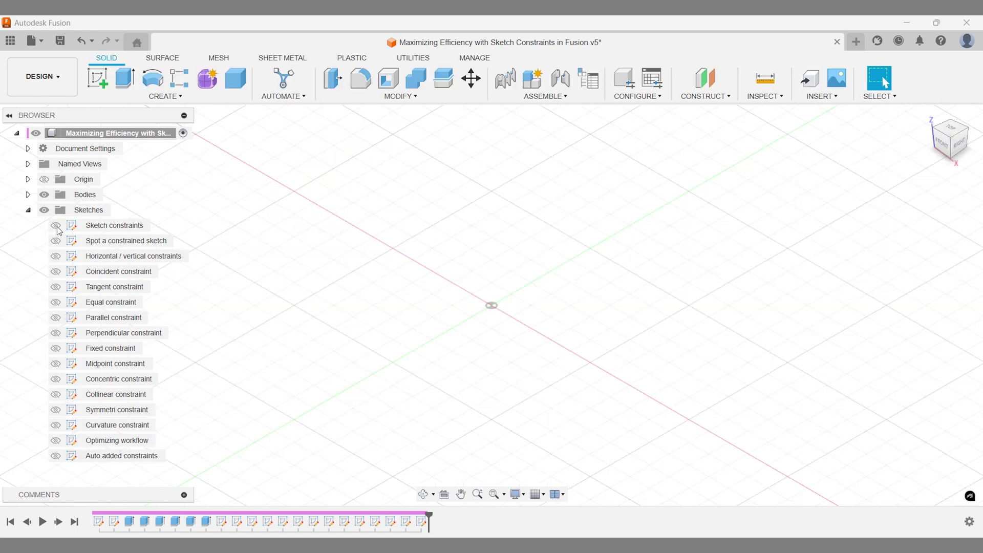
Make every sketch visible, from Sketch constraints through Auto added constraints
click(57, 227)
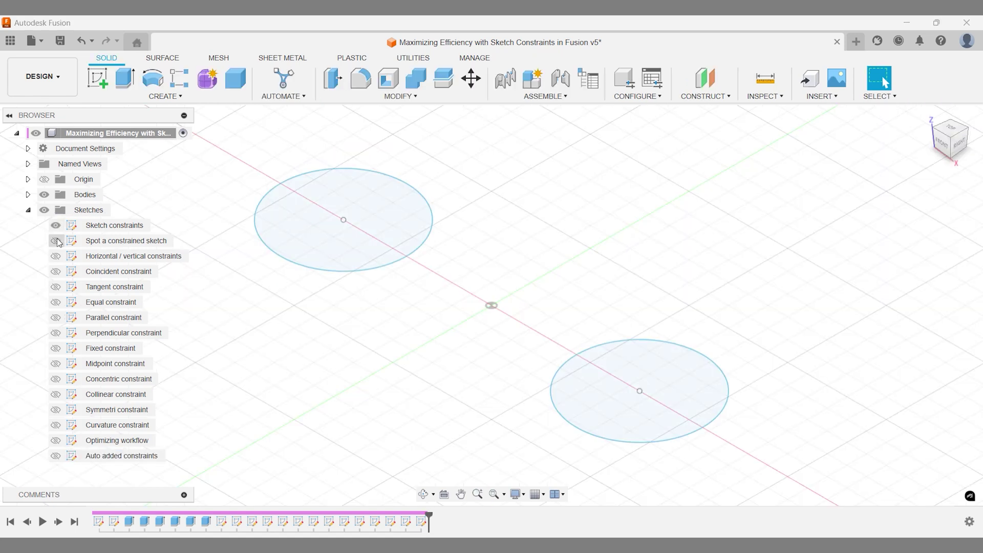
click(56, 240)
click(55, 256)
click(55, 271)
click(55, 287)
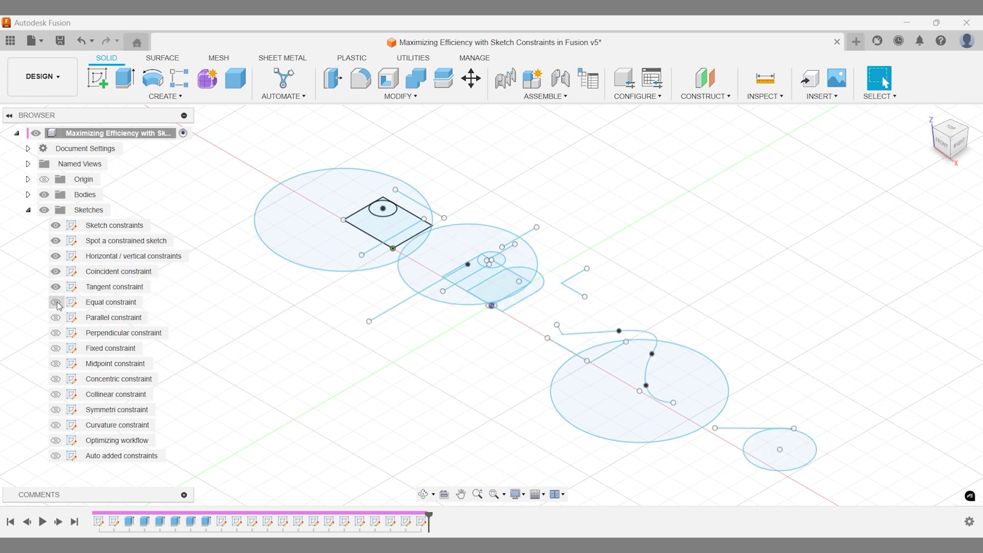
click(55, 302)
click(56, 317)
click(55, 333)
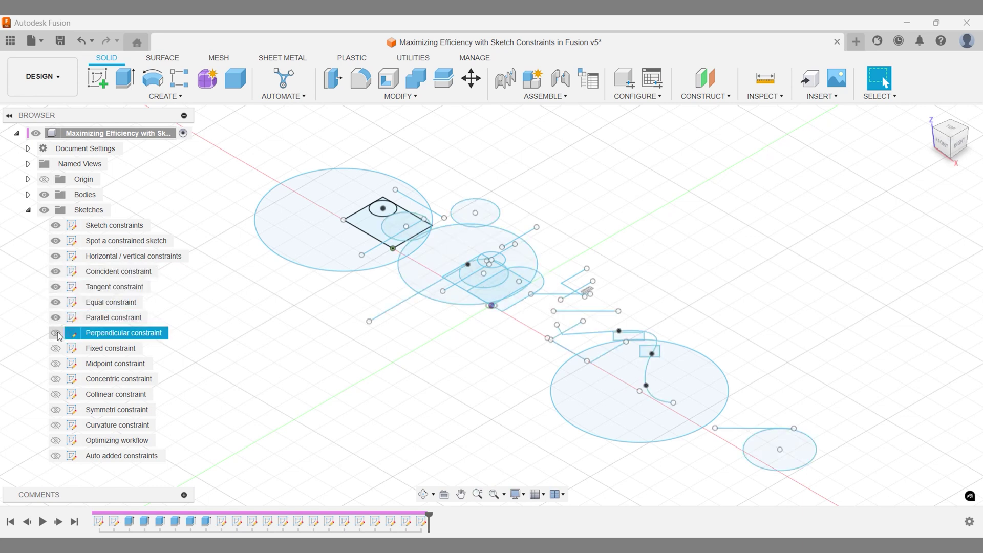
click(55, 348)
click(56, 363)
click(56, 379)
click(56, 394)
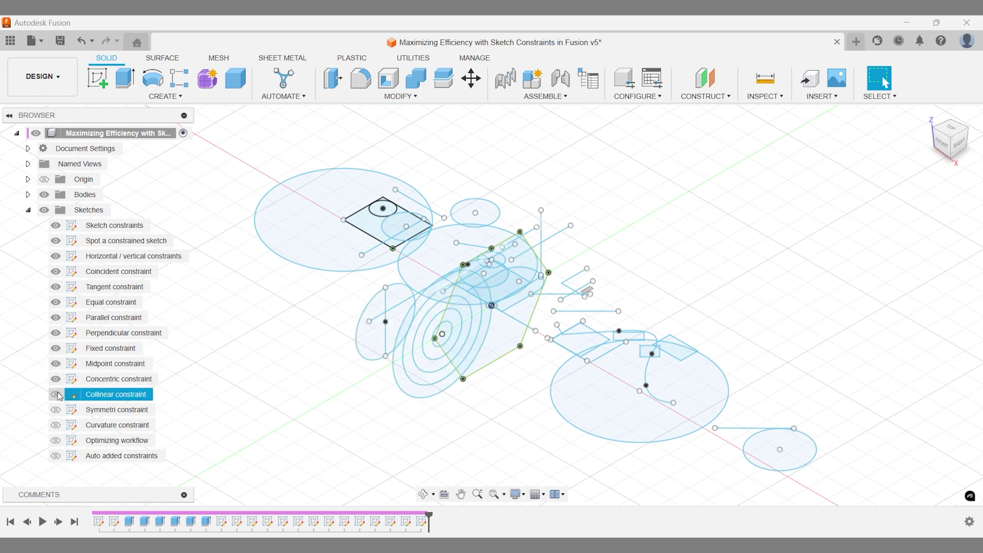
click(56, 410)
click(56, 425)
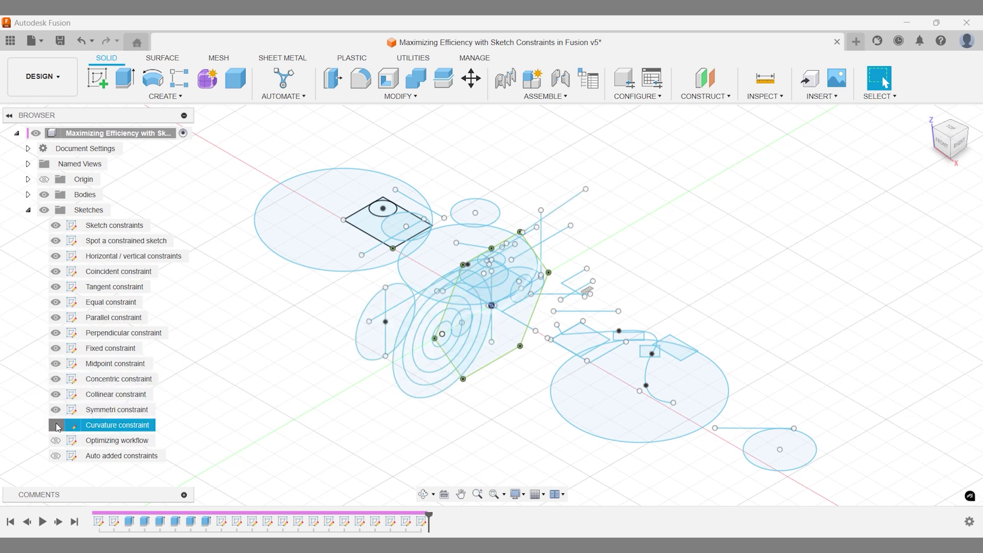
click(56, 440)
click(55, 456)
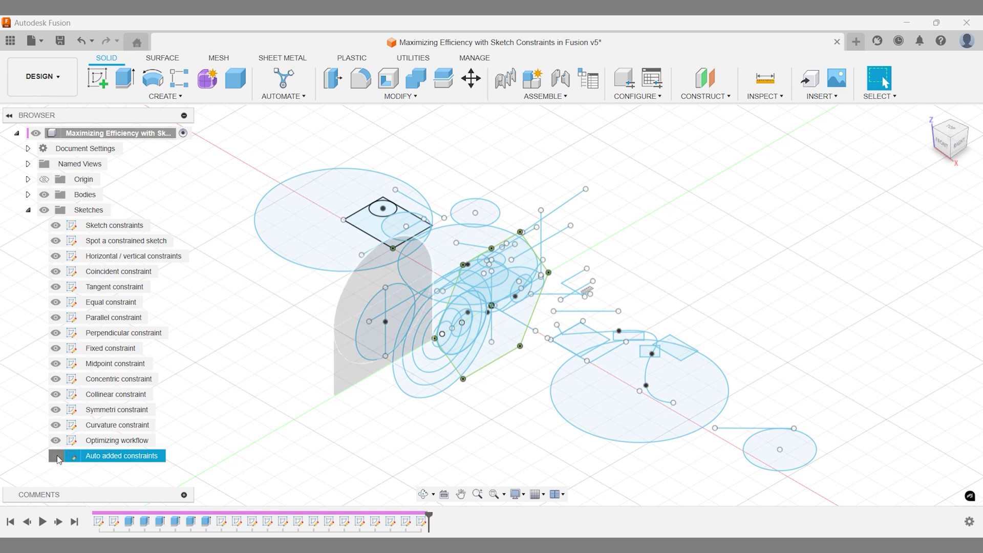